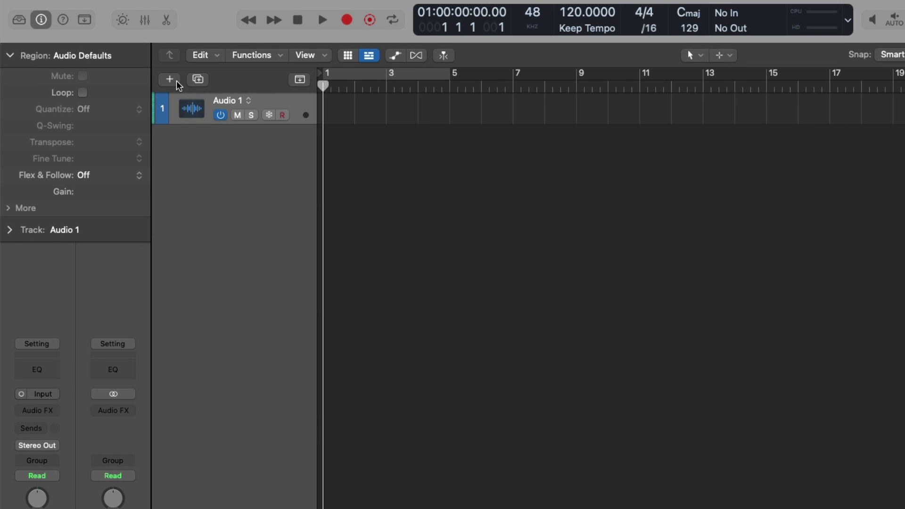
Add five new audio tracks, Audio 2 through Audio 6
{"action": "left_click", "coordinate": [176, 81]}
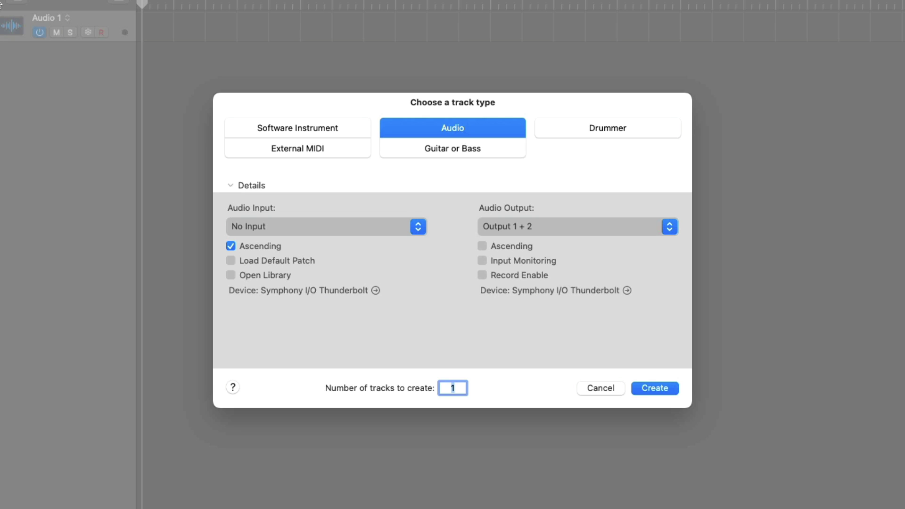
{"action": "type", "text": "5"}
{"action": "key", "text": "Return"}
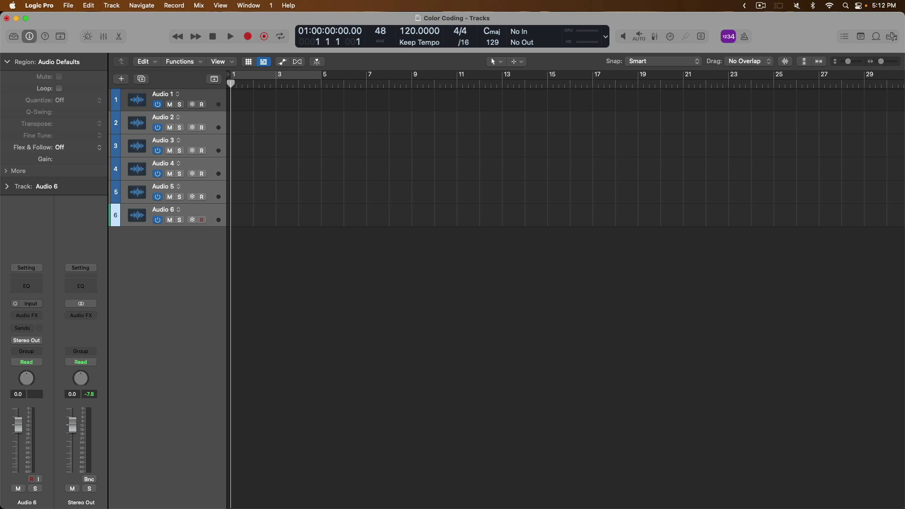
Show and hide the Mixer, then bring up the track header configuration options
{"action": "key", "text": "x"}
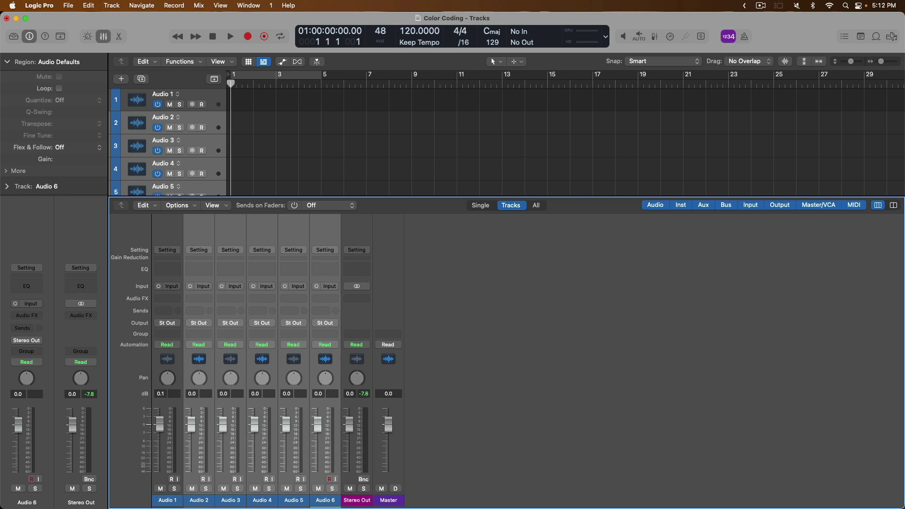
{"action": "key", "text": "x"}
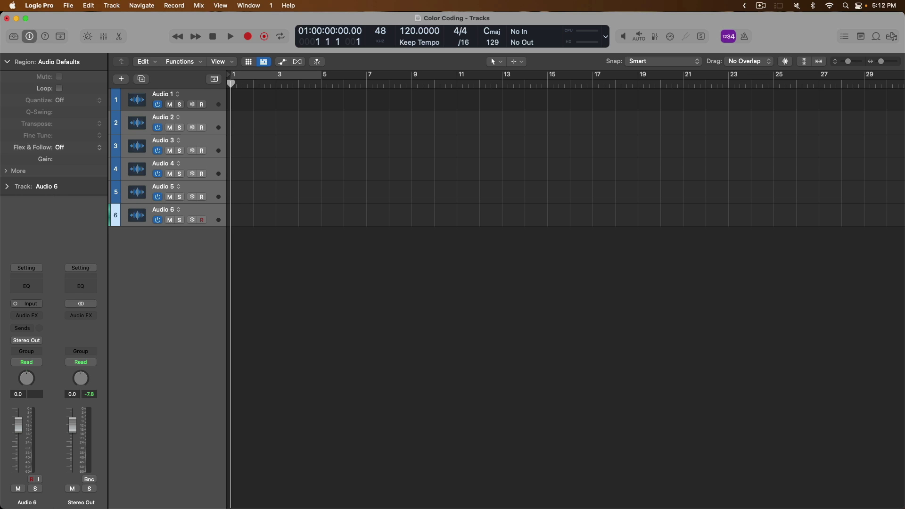
{"action": "key", "text": "alt+t"}
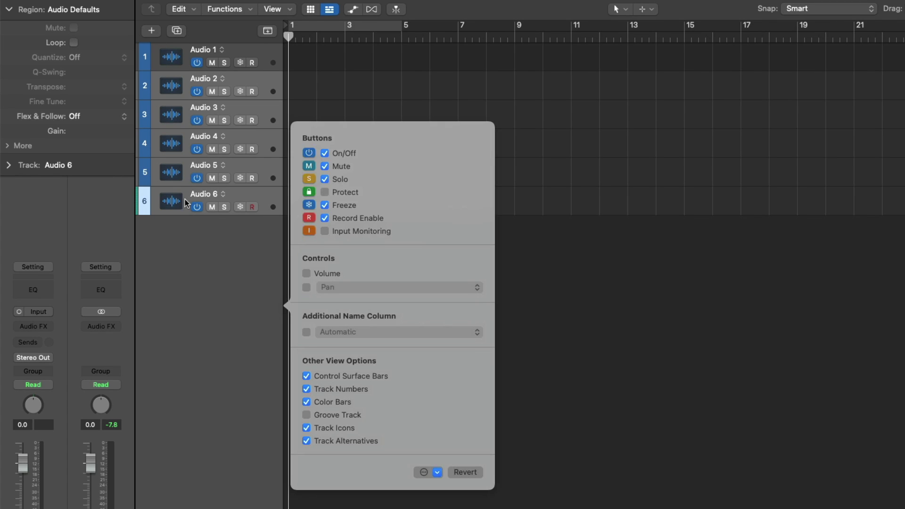
Toggle the track header Color Bars off and on in Configure Track Header, leaving them on
{"action": "left_click", "coordinate": [200, 231]}
{"action": "right_click", "coordinate": [259, 191]}
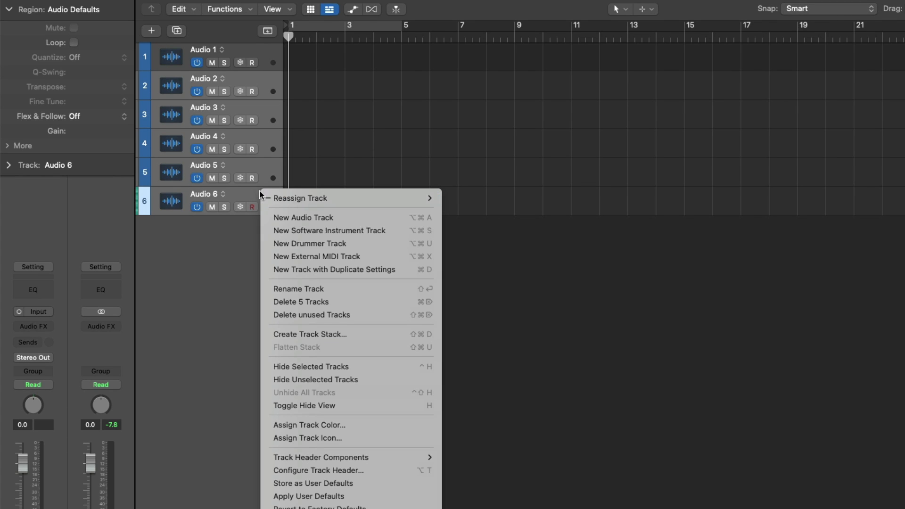
{"action": "left_click", "coordinate": [310, 470]}
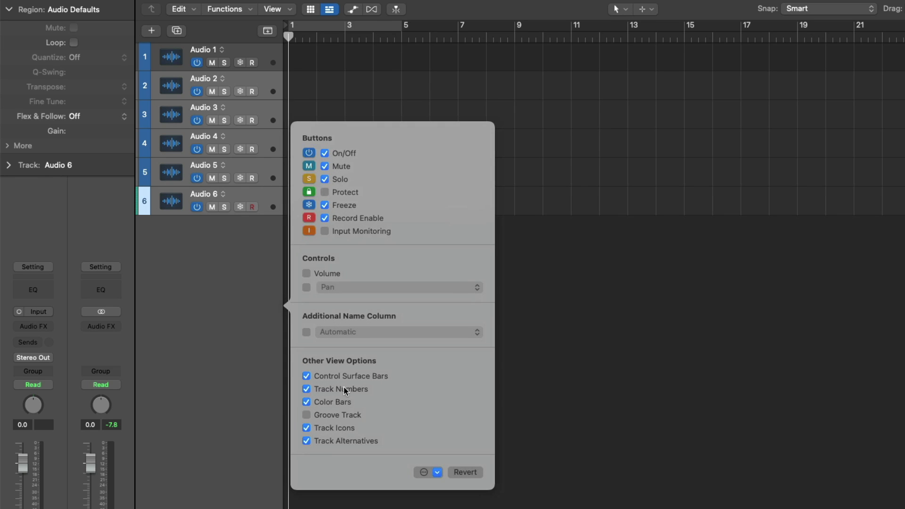
{"action": "left_click", "coordinate": [327, 403]}
{"action": "left_click", "coordinate": [327, 403]}
{"action": "left_click", "coordinate": [327, 403]}
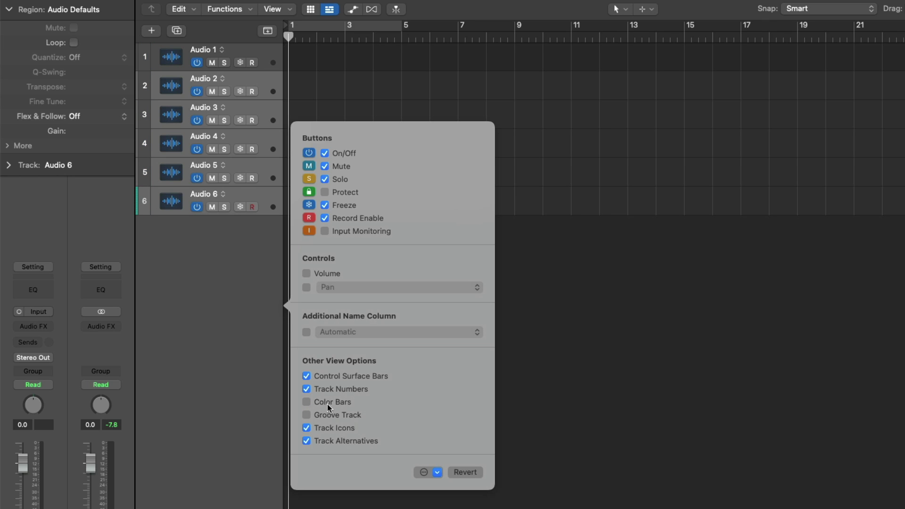
{"action": "left_click", "coordinate": [327, 404]}
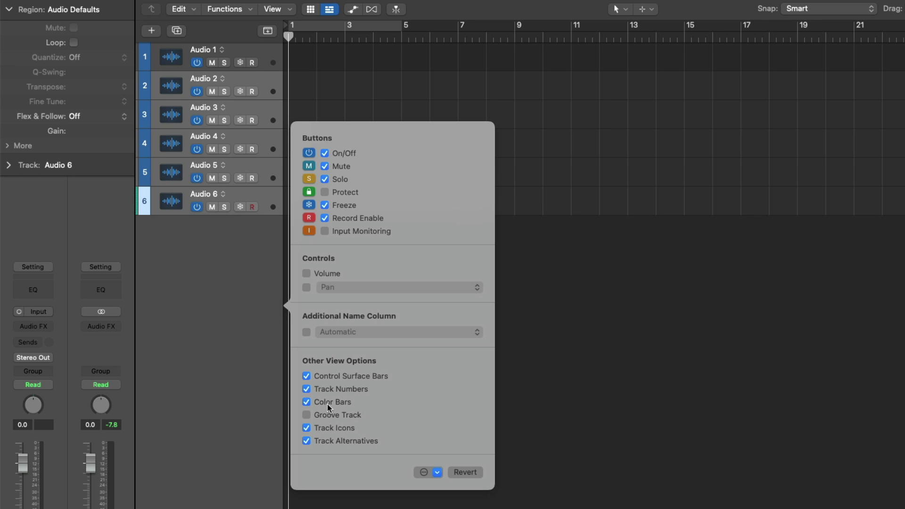
In the Mixer, toggle the channel strip Track Color bars off and on, then close the settings
{"action": "key", "text": "x"}
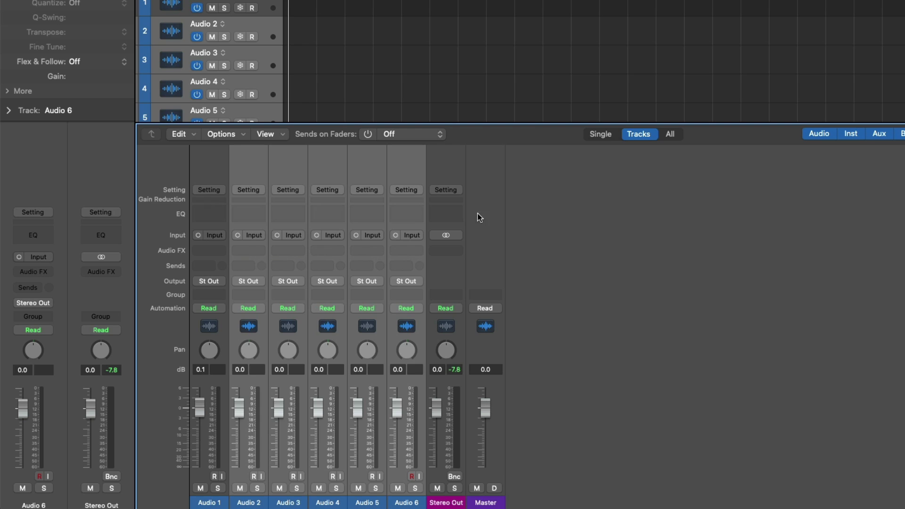
{"action": "right_click", "coordinate": [448, 176]}
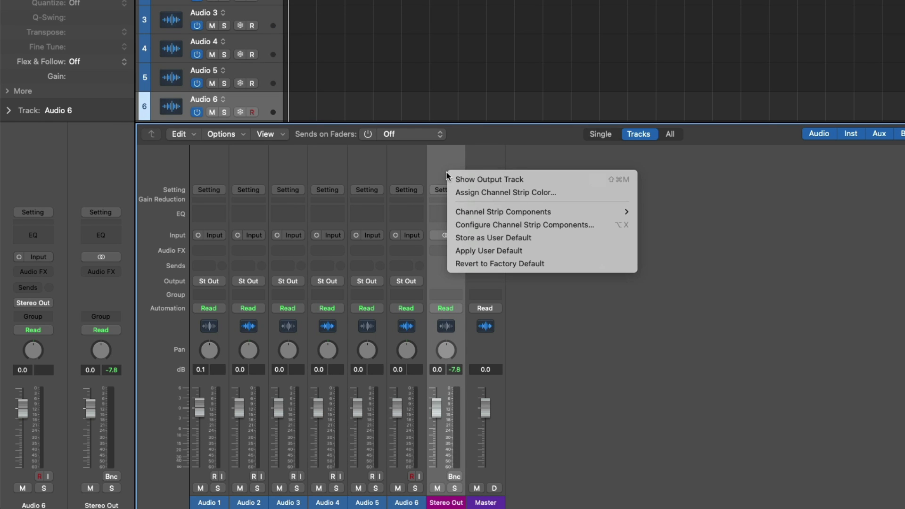
{"action": "left_click", "coordinate": [514, 225]}
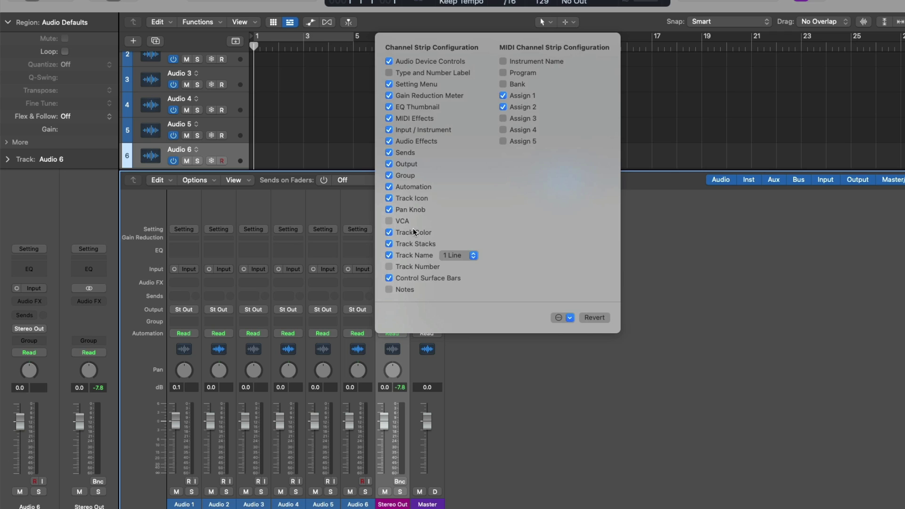
{"action": "left_click", "coordinate": [389, 232]}
{"action": "left_click", "coordinate": [412, 230]}
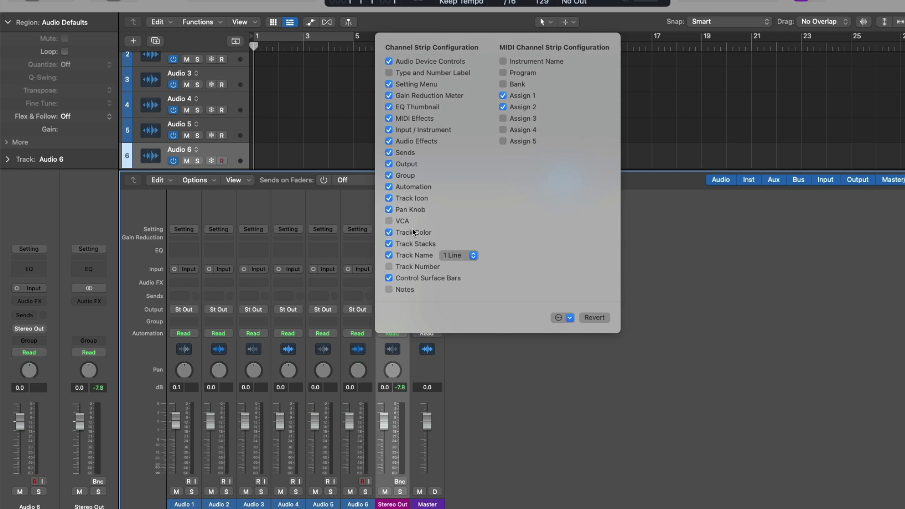
{"action": "left_click", "coordinate": [646, 235]}
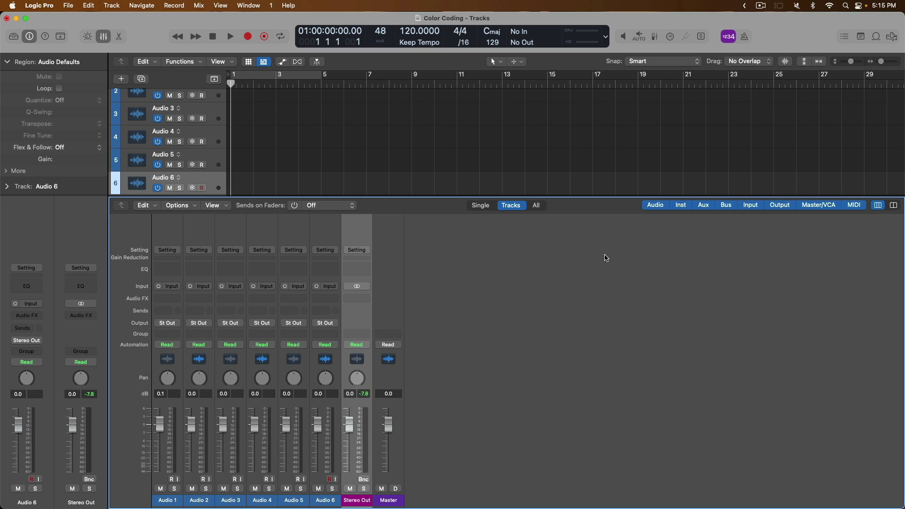
Hide the Mixer and add three Horns software instrument tracks, Inst 1–3
{"action": "key", "text": "x"}
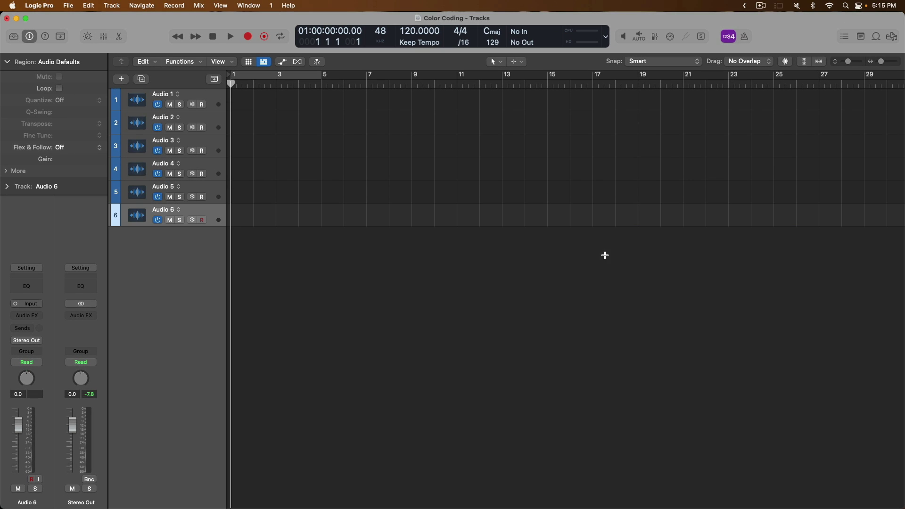
{"action": "key", "text": "alt+super+n"}
{"action": "key", "text": "Left"}
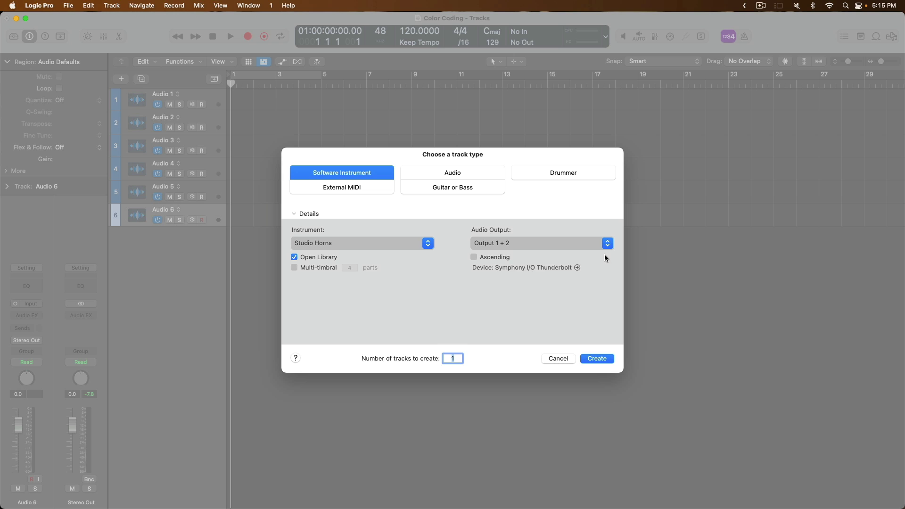
{"action": "type", "text": "3"}
{"action": "key", "text": "Return"}
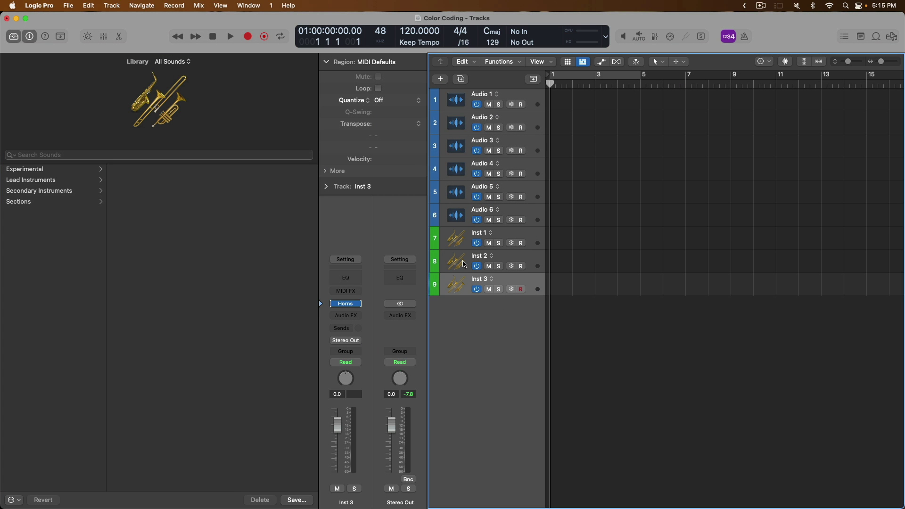
Add a SoCal Drummer track with its drum region
{"action": "key", "text": "alt+super+n"}
{"action": "key", "text": "Right"}
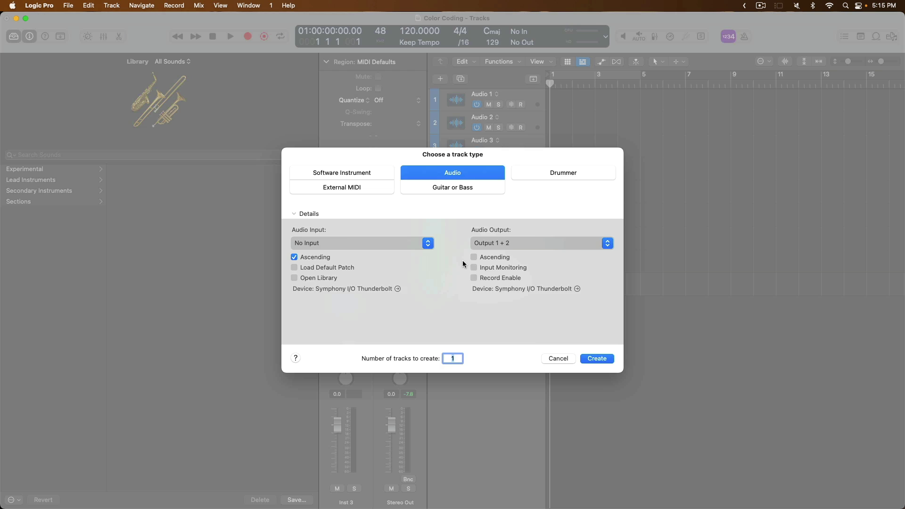
{"action": "key", "text": "Right"}
{"action": "key", "text": "Return"}
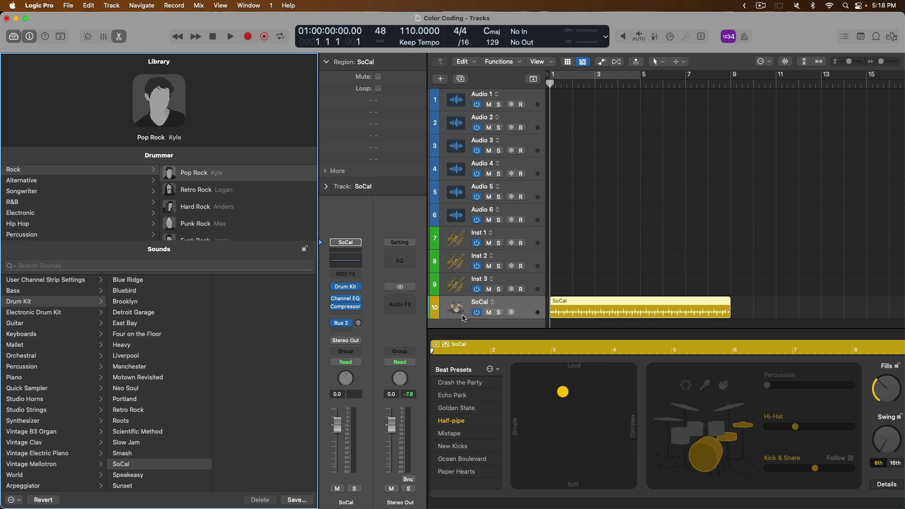
Close the library and Drummer editor, then delete tracks Audio 2 through SoCal with the drum region
{"action": "key", "text": "y"}
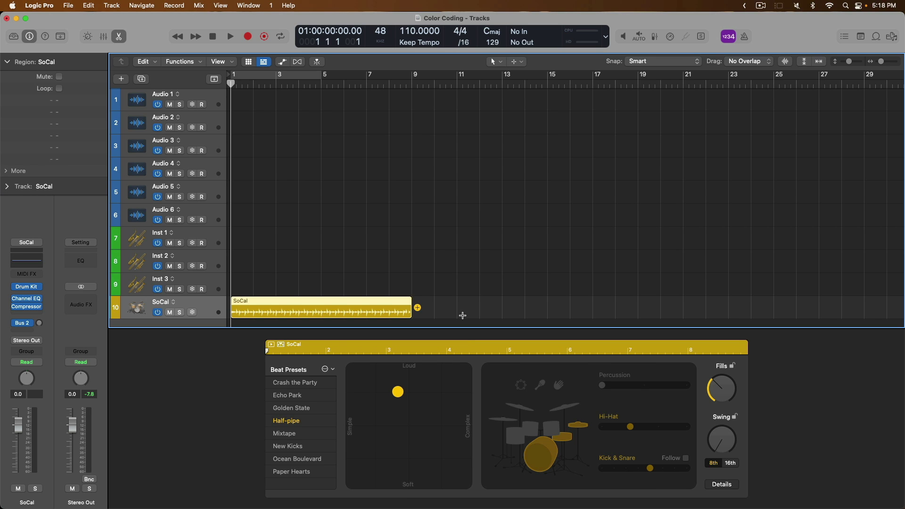
{"action": "key", "text": "e"}
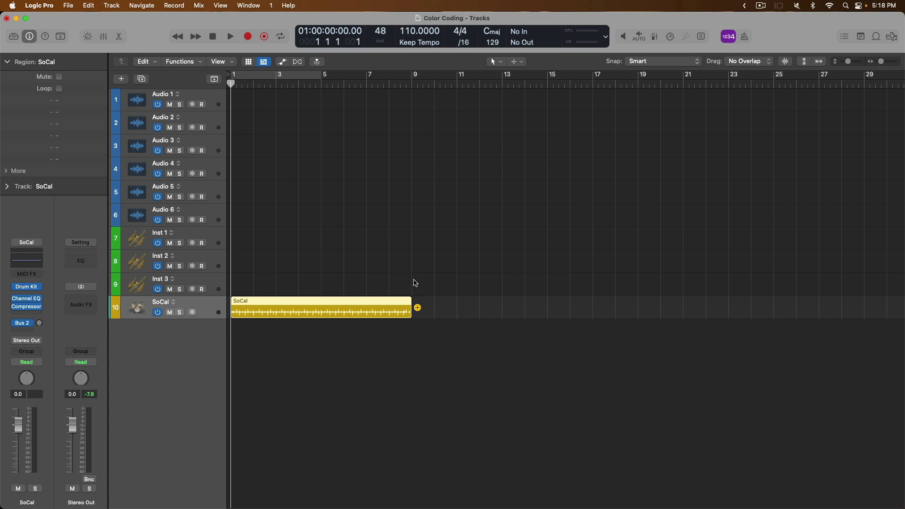
{"action": "left_click", "coordinate": [140, 119], "text": "shift"}
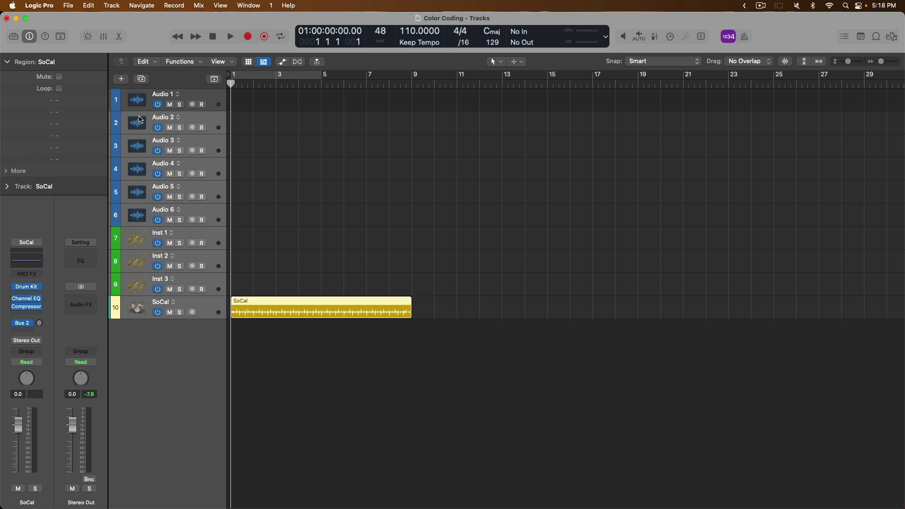
{"action": "key", "text": "Delete"}
{"action": "key", "text": "Delete"}
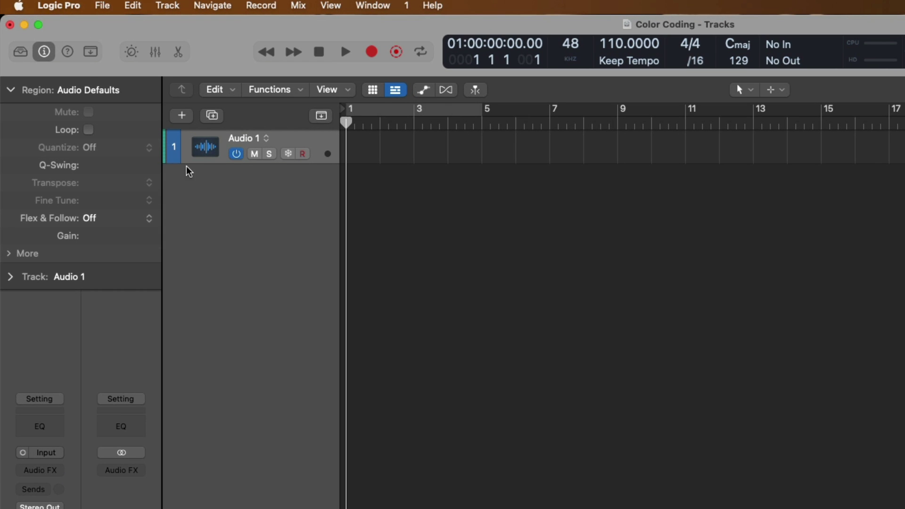
In Settings > Display, leave Wide playhead off, turn on Show help tags, and view the Tracks options
{"action": "left_click", "coordinate": [78, 7]}
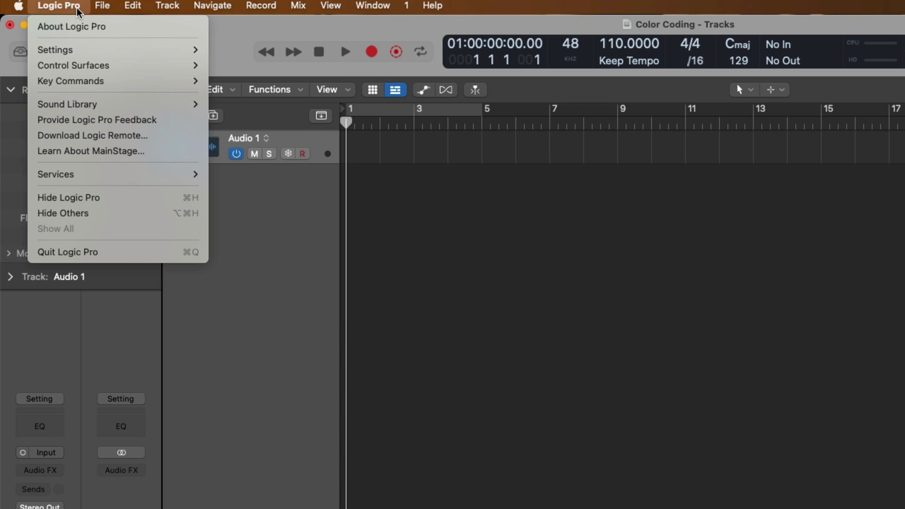
{"action": "mouse_move", "coordinate": [80, 53]}
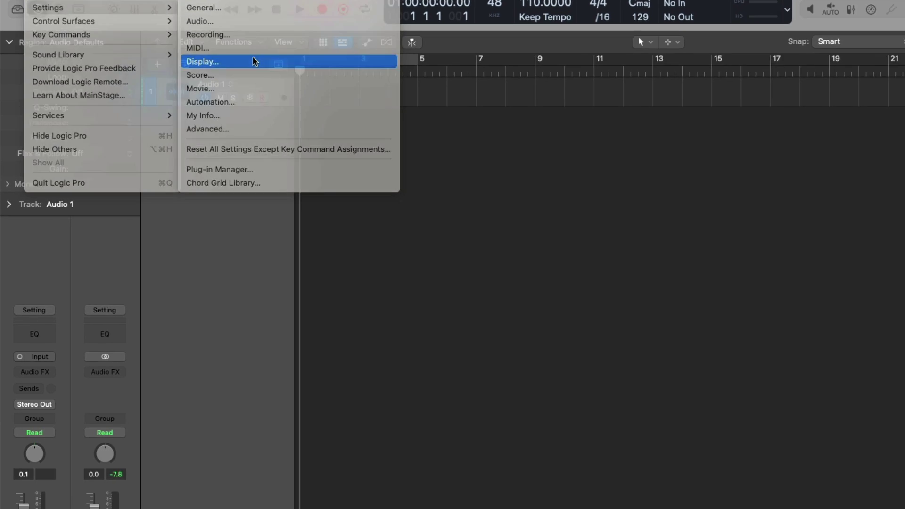
{"action": "left_click", "coordinate": [293, 112]}
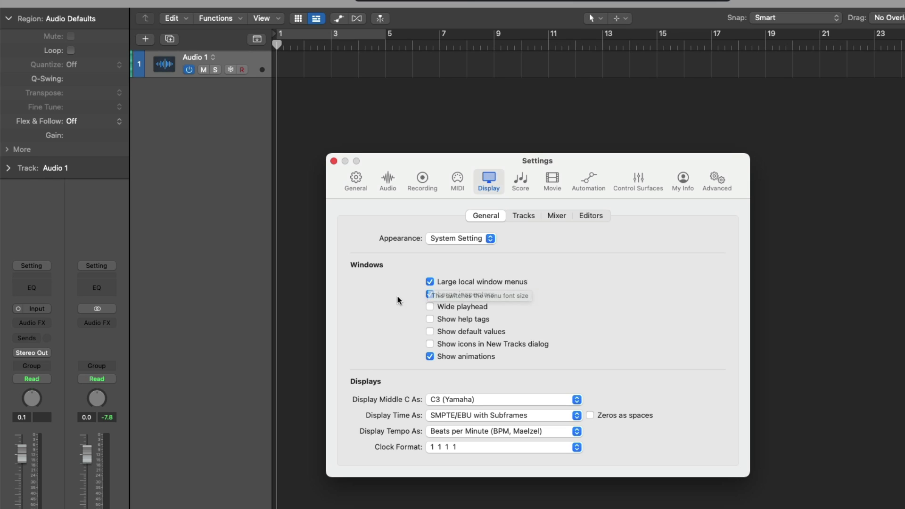
{"action": "left_click", "coordinate": [430, 307]}
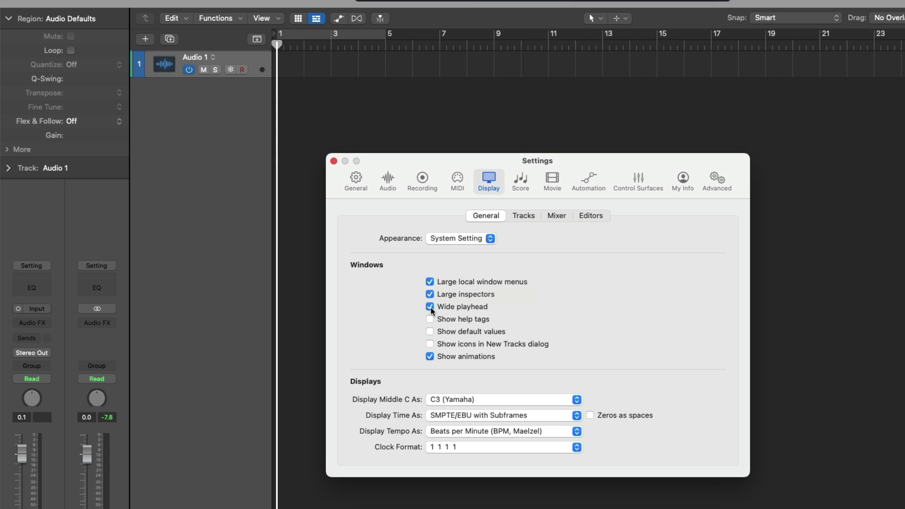
{"action": "left_click", "coordinate": [430, 306]}
{"action": "left_click", "coordinate": [429, 319]}
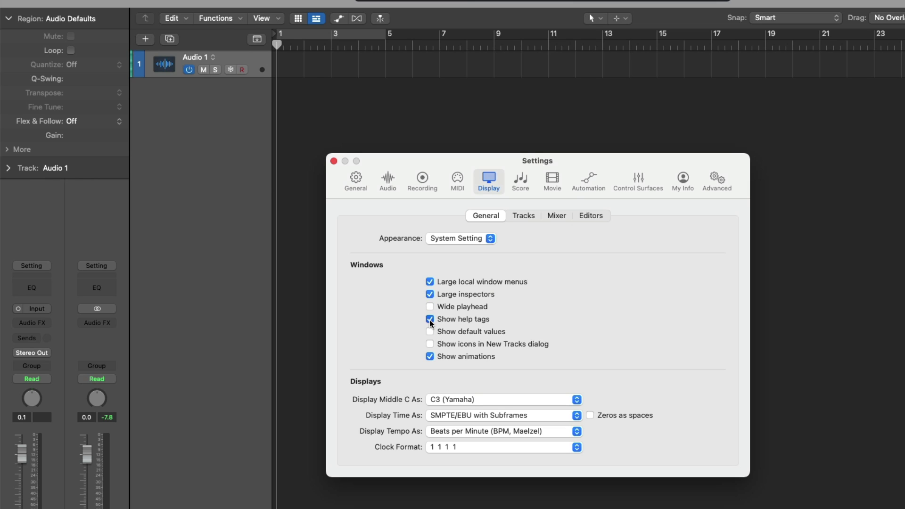
{"action": "left_click", "coordinate": [522, 218]}
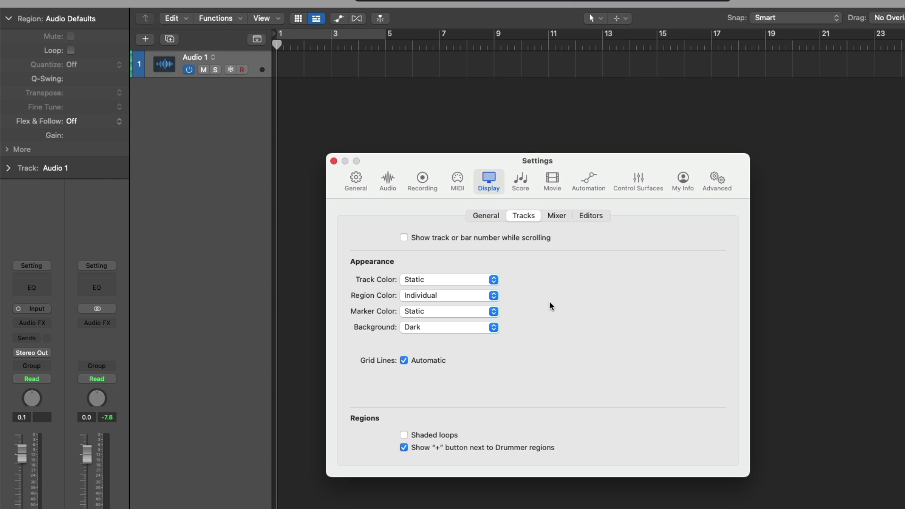
Browse the General, Audio, Recording and MIDI settings, then return to the Display track options
{"action": "left_click", "coordinate": [358, 186]}
{"action": "left_click", "coordinate": [387, 180]}
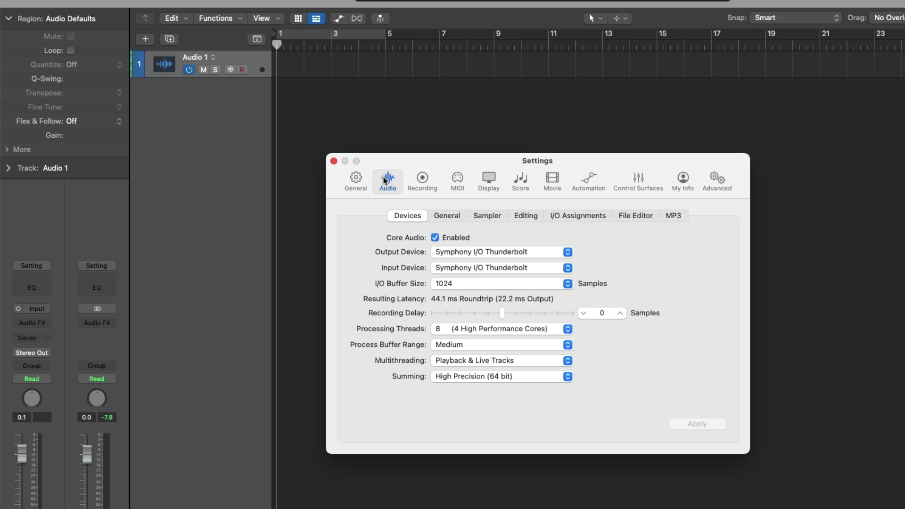
{"action": "left_click", "coordinate": [416, 180]}
{"action": "left_click", "coordinate": [458, 180]}
{"action": "left_click", "coordinate": [489, 182]}
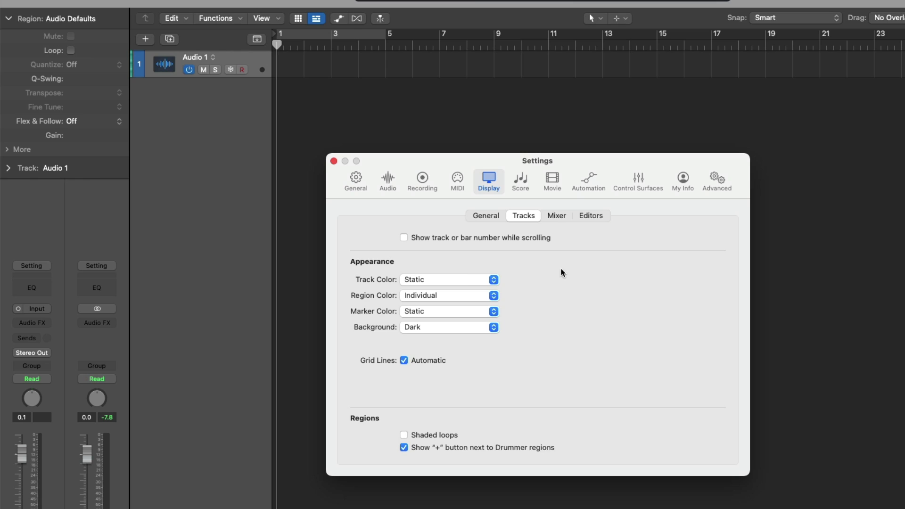
Set Track Color to Auto-assign—96 Colors and move the Settings window aside
{"action": "left_click", "coordinate": [472, 276]}
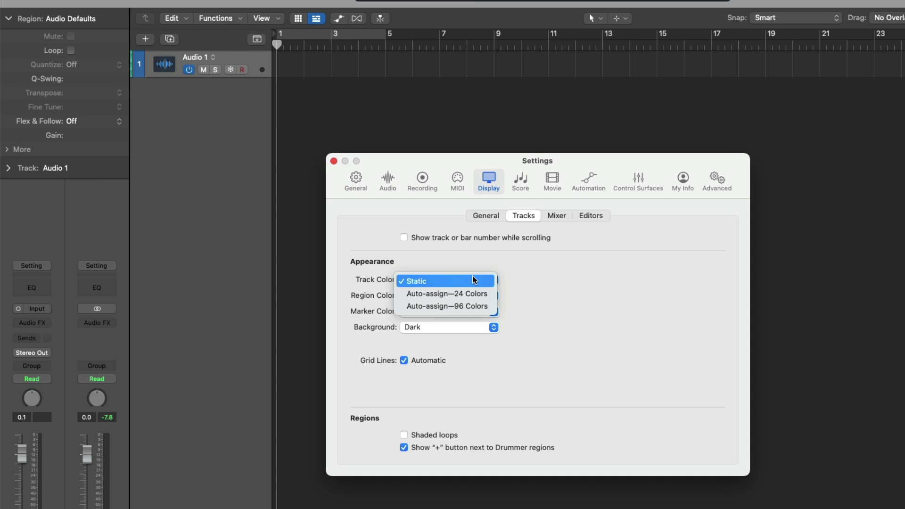
{"action": "left_click", "coordinate": [492, 305]}
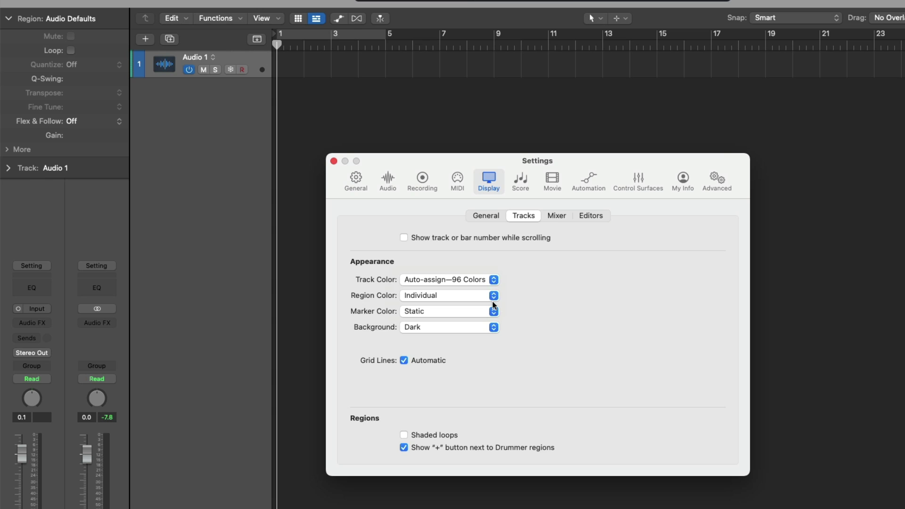
{"action": "left_click_drag", "start_coordinate": [450, 159], "coordinate": [900, 239]}
Add five auto-coloured audio tracks, Audio 2–6, and select Audio 6
{"action": "left_click", "coordinate": [528, 150]}
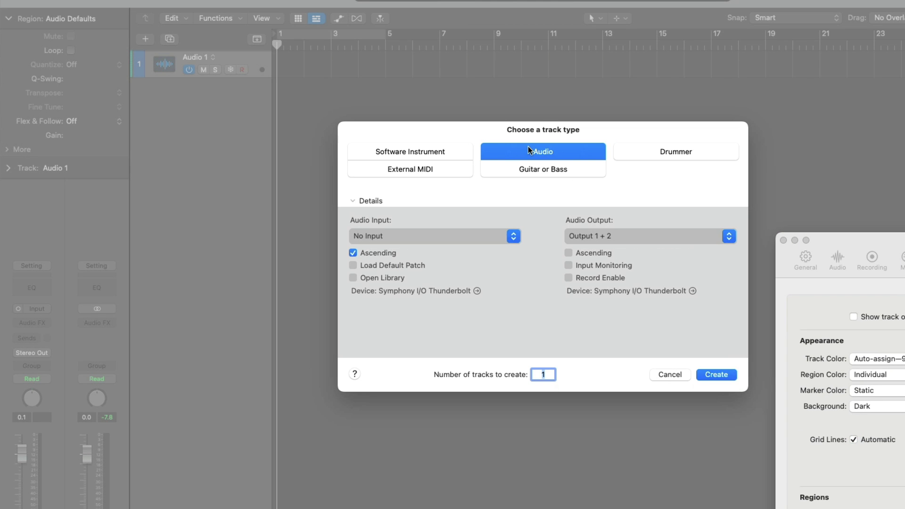
{"action": "type", "text": "5"}
{"action": "key", "text": "Return"}
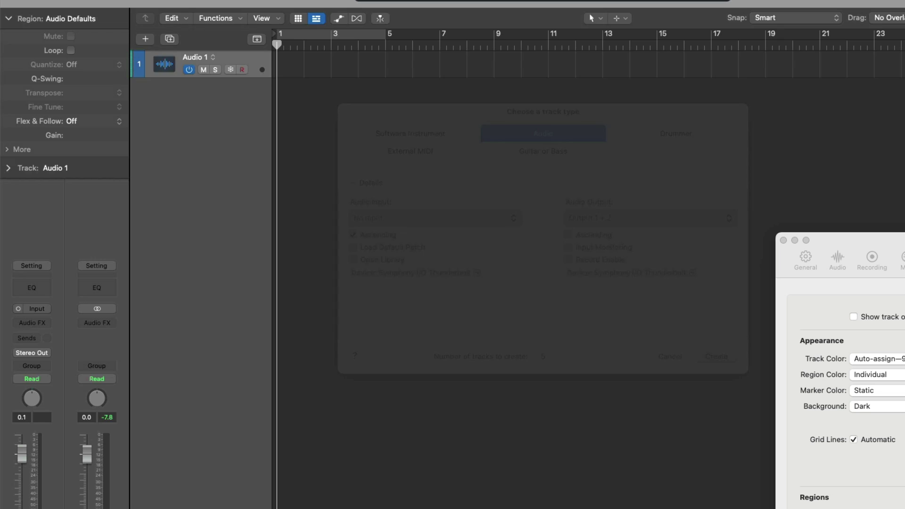
{"action": "key", "text": "Up"}
{"action": "key", "text": "Up"}
{"action": "key", "text": "Up"}
{"action": "key", "text": "Up"}
{"action": "key", "text": "Up"}
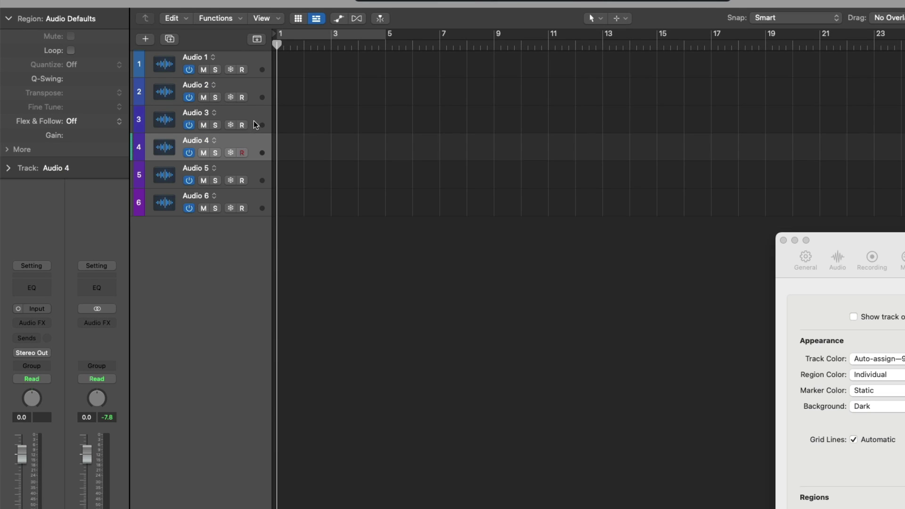
{"action": "left_click", "coordinate": [257, 196]}
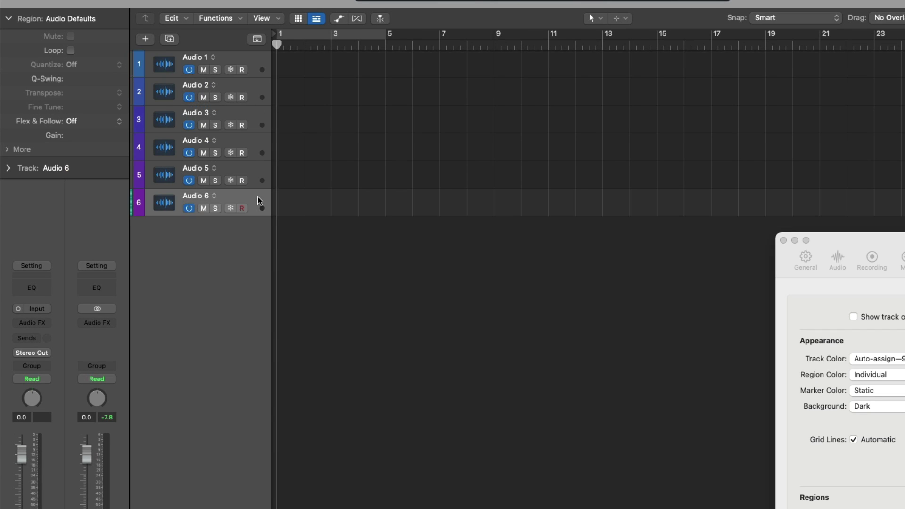
Add five Studio Horns software instrument tracks, Inst 1–5, each auto-coloured
{"action": "key", "text": "alt+super+n"}
{"action": "type", "text": "5"}
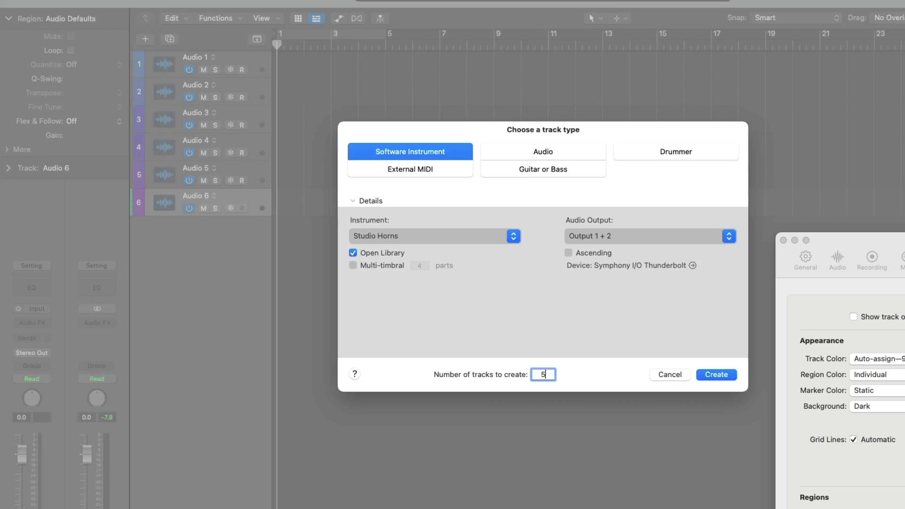
{"action": "key", "text": "Return"}
Select tracks one by one from Inst 4 up to Audio 5
{"action": "left_click", "coordinate": [538, 313]}
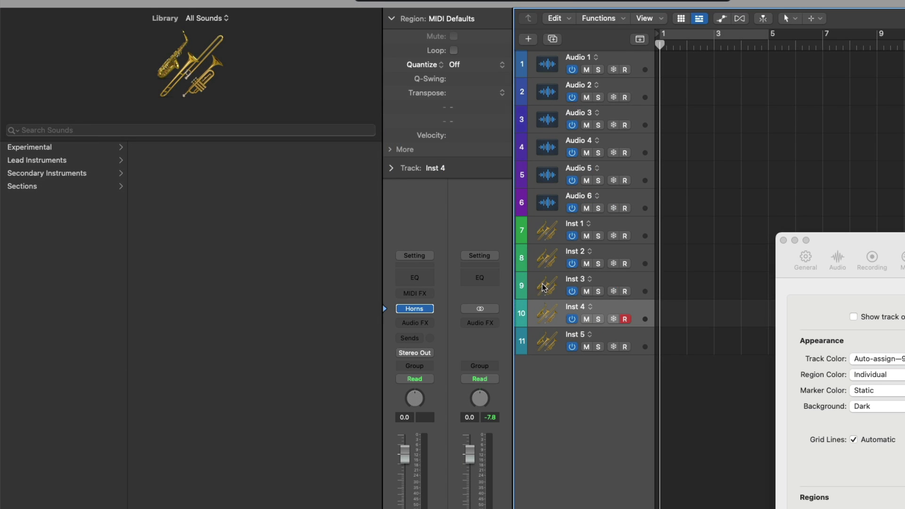
{"action": "left_click", "coordinate": [540, 285]}
{"action": "left_click", "coordinate": [541, 258]}
{"action": "left_click", "coordinate": [537, 231]}
{"action": "left_click", "coordinate": [539, 203]}
{"action": "left_click", "coordinate": [540, 172]}
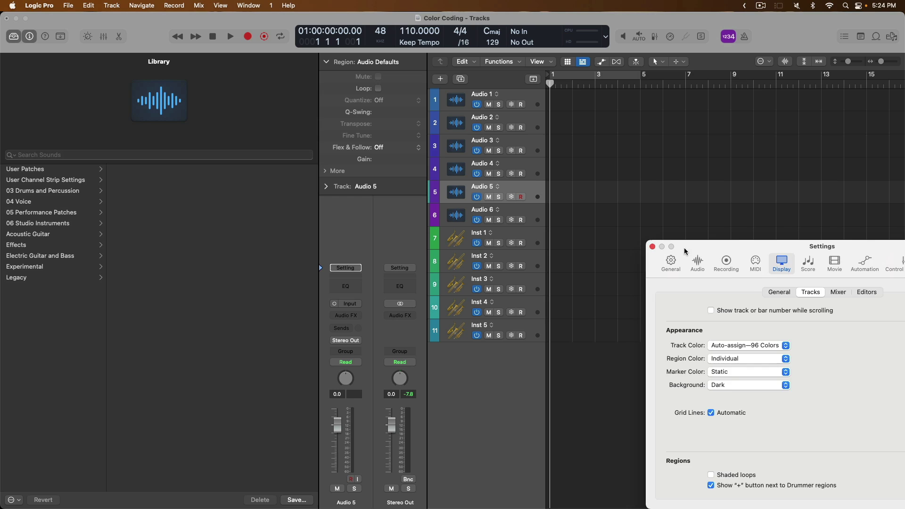
Add the 12-8 Afro Cuban Conga 02 Apple Loop as a new track, then open the Color palette
{"action": "left_click_drag", "start_coordinate": [820, 256], "coordinate": [781, 291]}
{"action": "key", "text": "y"}
{"action": "key", "text": "o"}
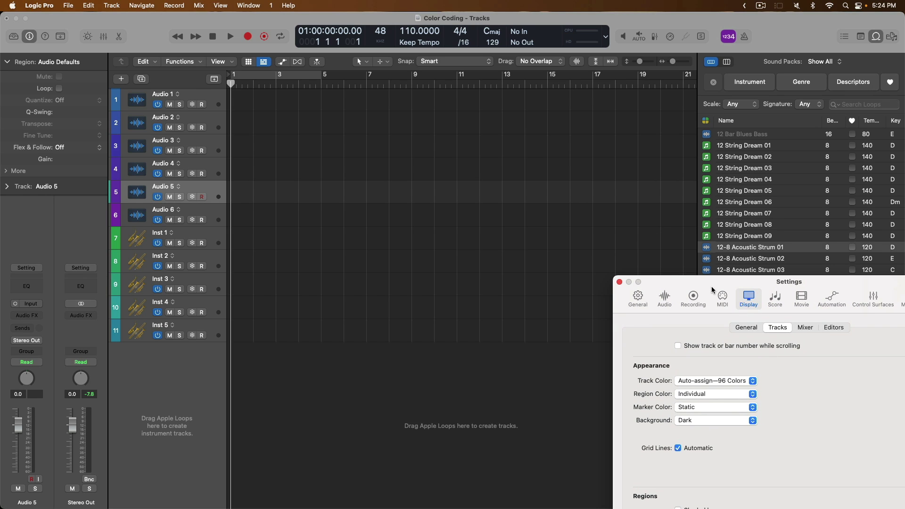
{"action": "left_click_drag", "start_coordinate": [712, 276], "coordinate": [709, 347]}
{"action": "left_click_drag", "start_coordinate": [754, 292], "coordinate": [305, 370]}
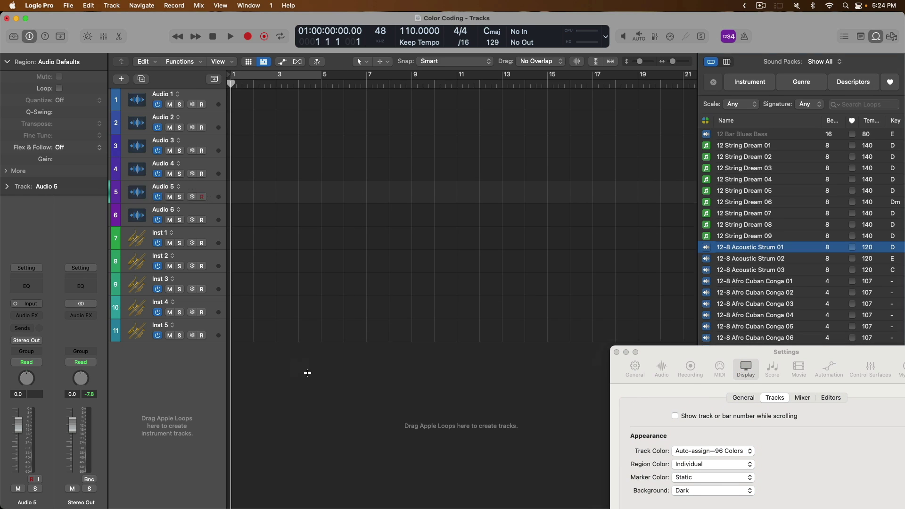
{"action": "left_click", "coordinate": [190, 346]}
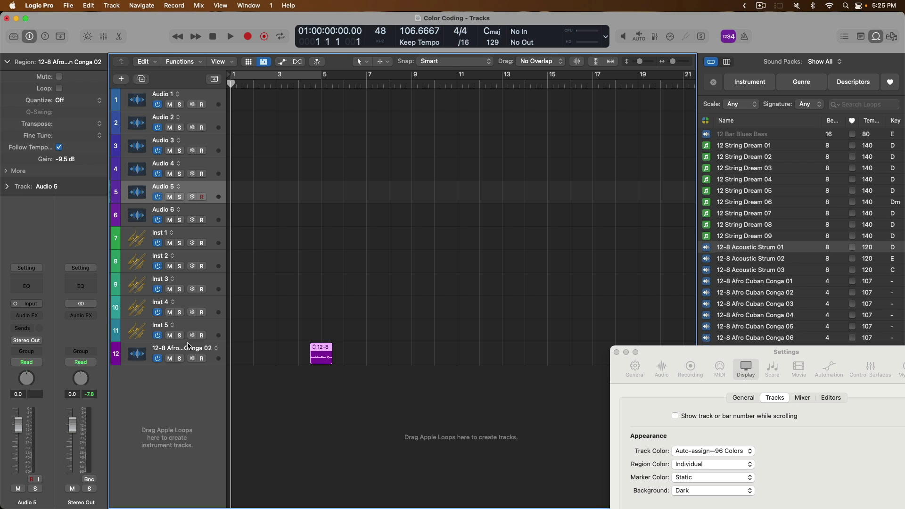
{"action": "key", "text": "alt+c"}
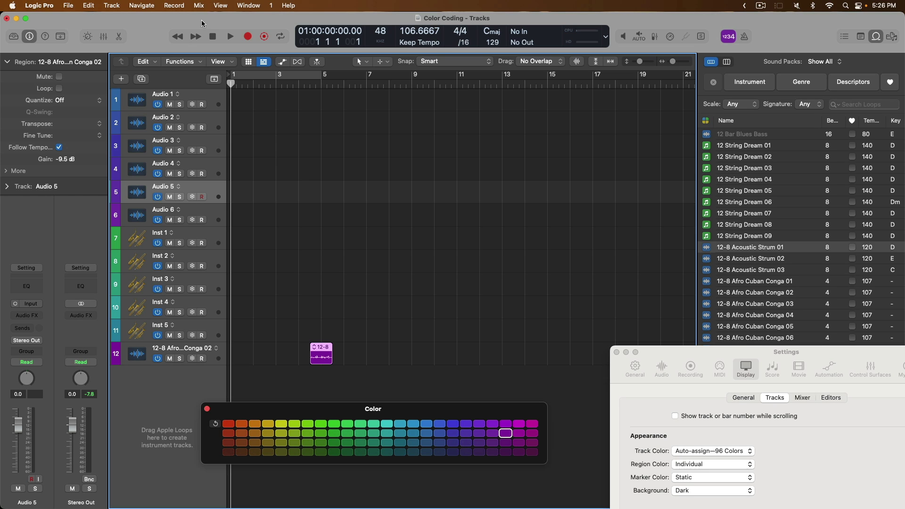
Hide and re-show colours via the View menu, close the Color window, and select the conga track
{"action": "left_click", "coordinate": [213, 9]}
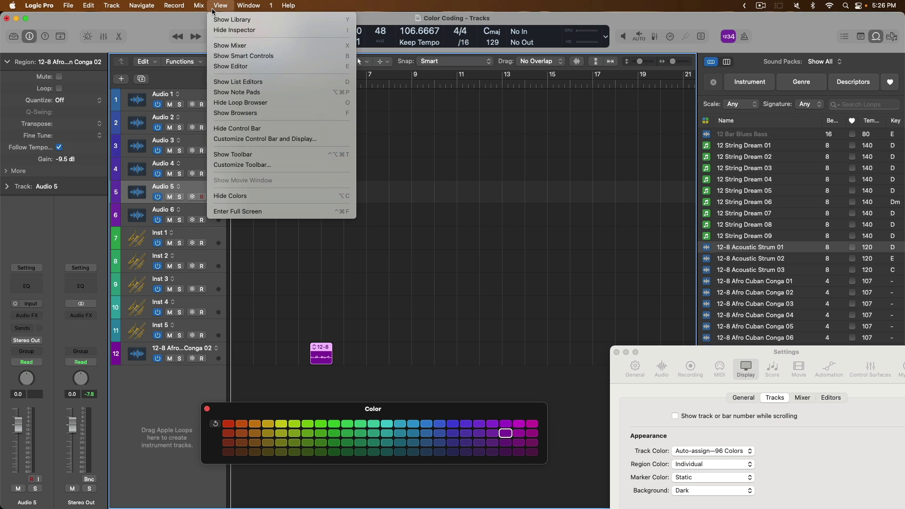
{"action": "left_click", "coordinate": [226, 197]}
{"action": "left_click", "coordinate": [219, 5]}
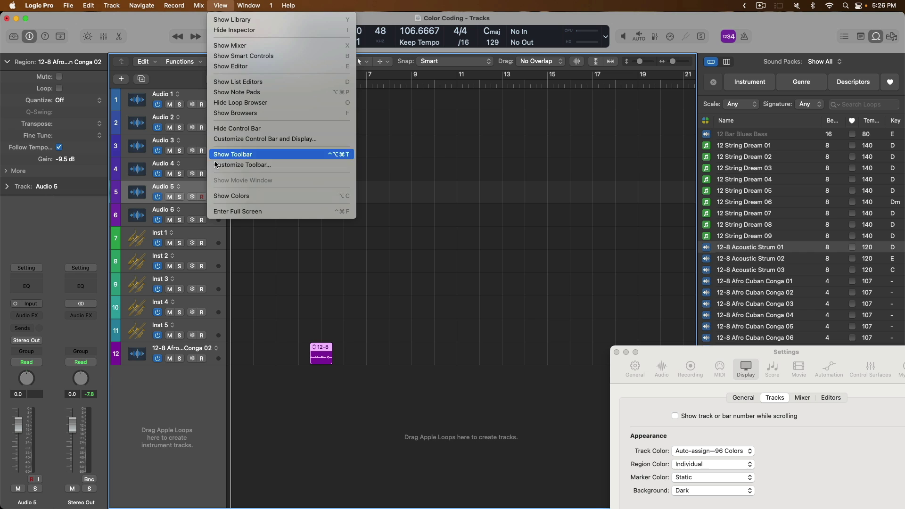
{"action": "left_click", "coordinate": [212, 200]}
{"action": "key", "text": "alt+c"}
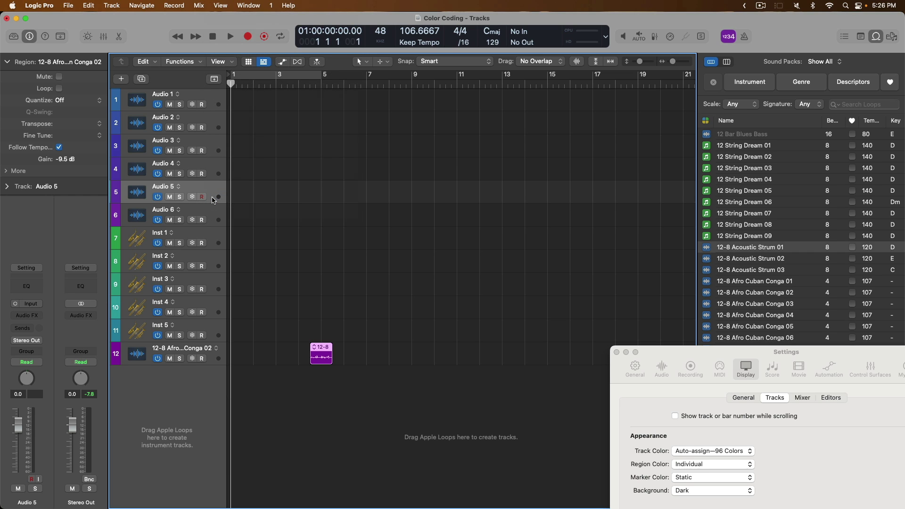
{"action": "left_click", "coordinate": [147, 354]}
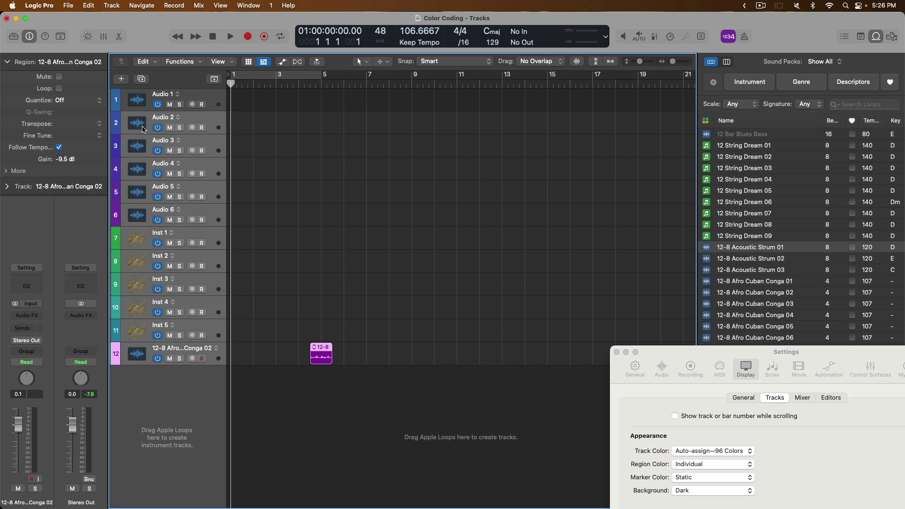
Replace tracks 2–12 with 30 new audio tracks, shrink heights to fit all 31, and centre Settings
{"action": "key", "text": "super+z"}
{"action": "key", "text": "super+z"}
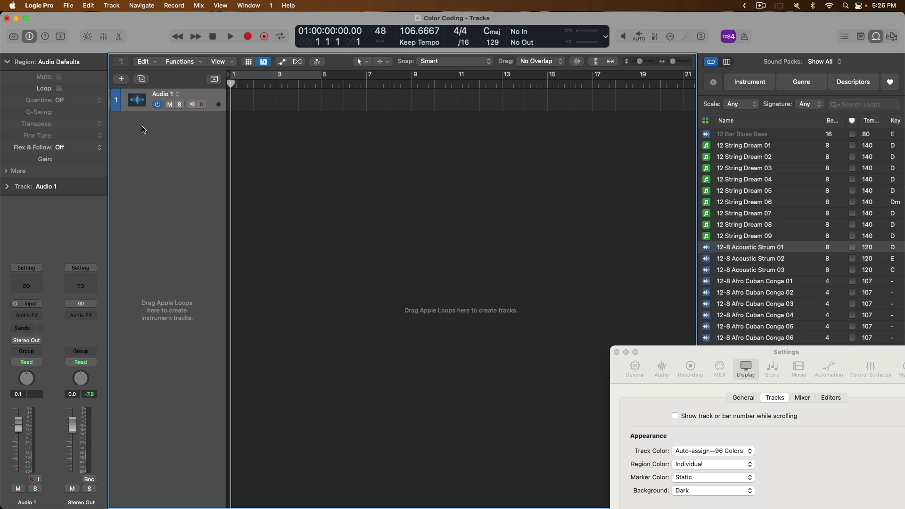
{"action": "key", "text": "alt+super+n"}
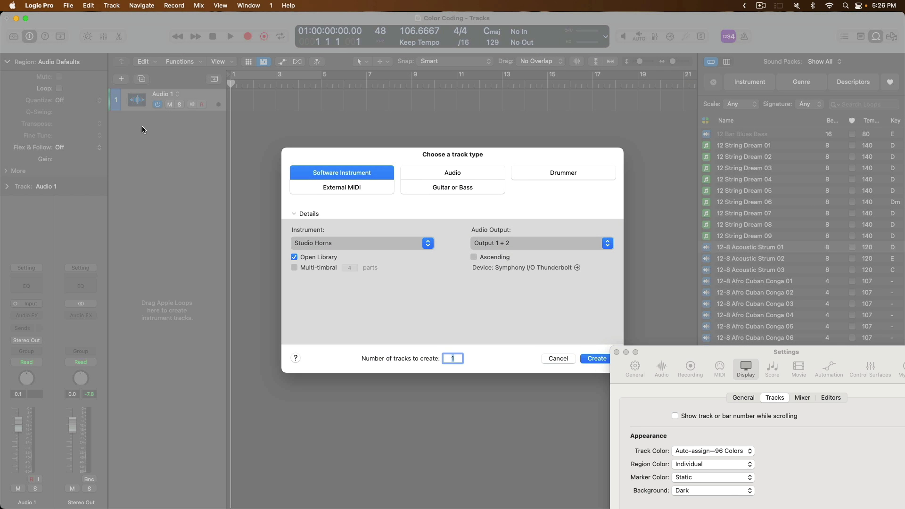
{"action": "type", "text": "30"}
{"action": "key", "text": "alt+super+a"}
{"action": "key", "text": "Return"}
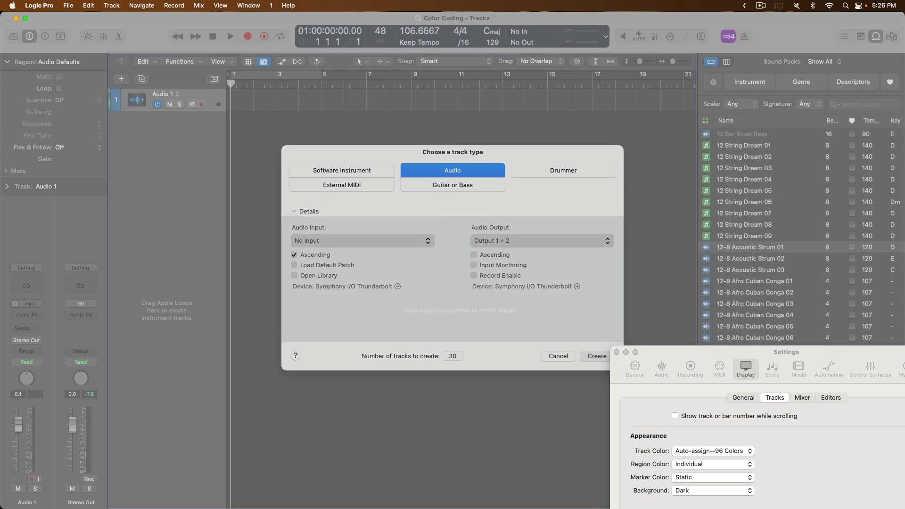
{"action": "key", "text": "super+Up"}
{"action": "key", "text": "super+Up"}
{"action": "key", "text": "super+Up"}
{"action": "key", "text": "super+Up"}
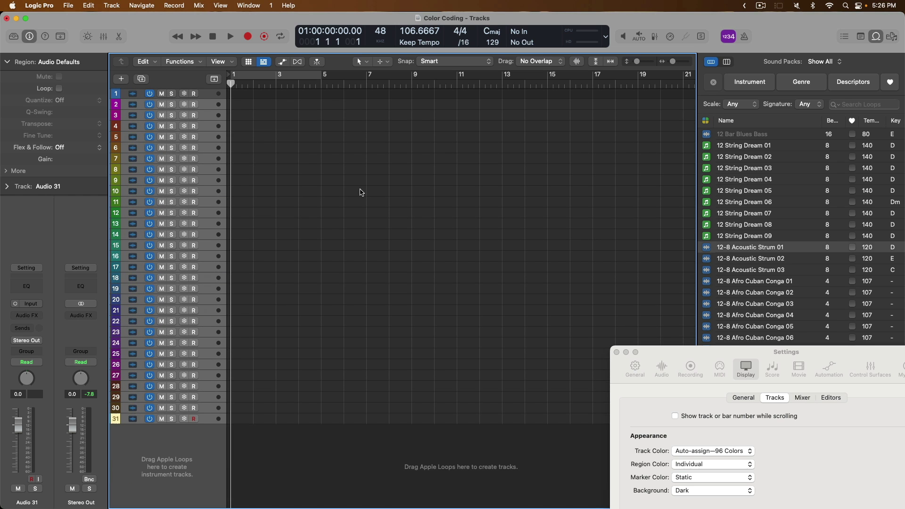
{"action": "left_click_drag", "start_coordinate": [684, 349], "coordinate": [496, 137]}
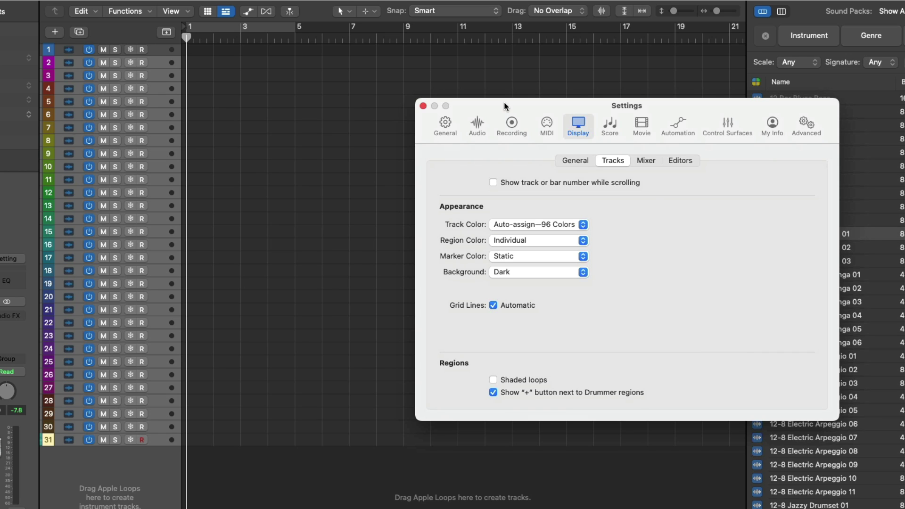
Show the global tracks, hide the Loop Browser, and add Intro, Verse, Chorus and Bridge sections
{"action": "left_click_drag", "start_coordinate": [504, 102], "coordinate": [506, 171]}
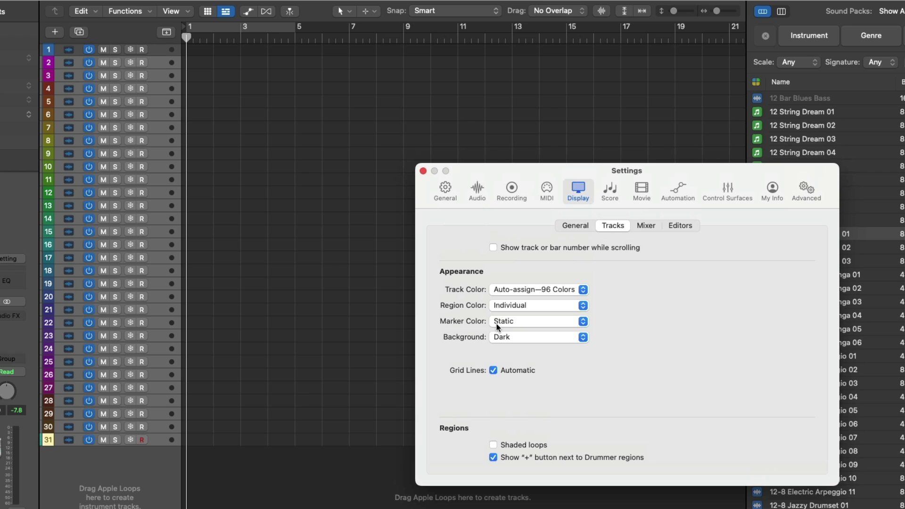
{"action": "left_click", "coordinate": [172, 32]}
{"action": "key", "text": "o"}
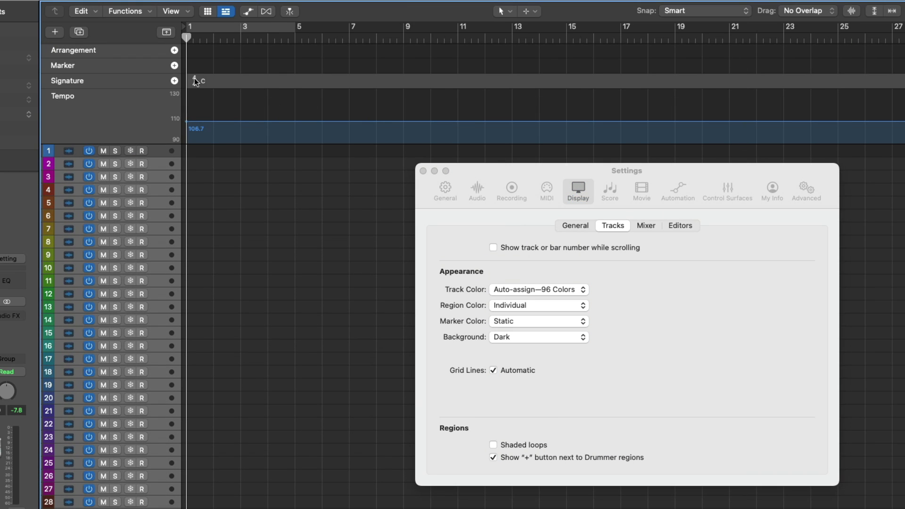
{"action": "left_click", "coordinate": [174, 50]}
{"action": "left_click", "coordinate": [174, 50]}
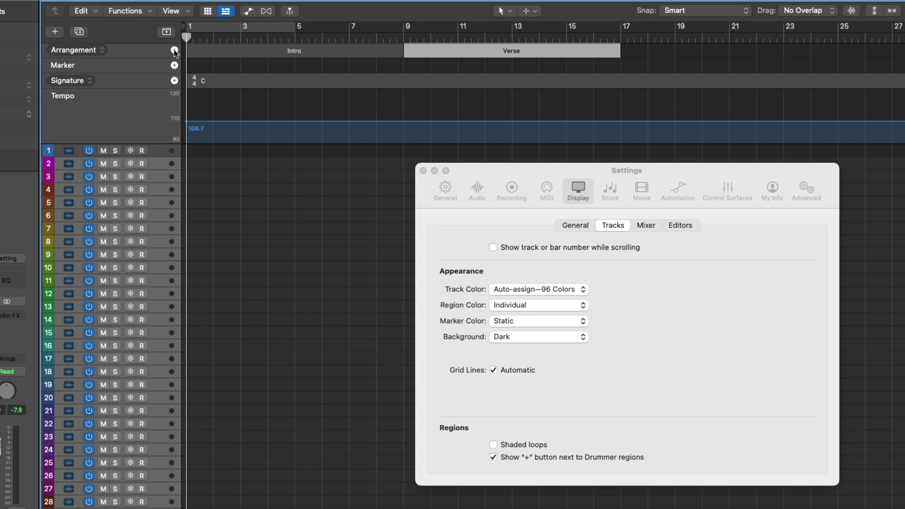
{"action": "left_click", "coordinate": [174, 50]}
{"action": "left_click", "coordinate": [175, 50]}
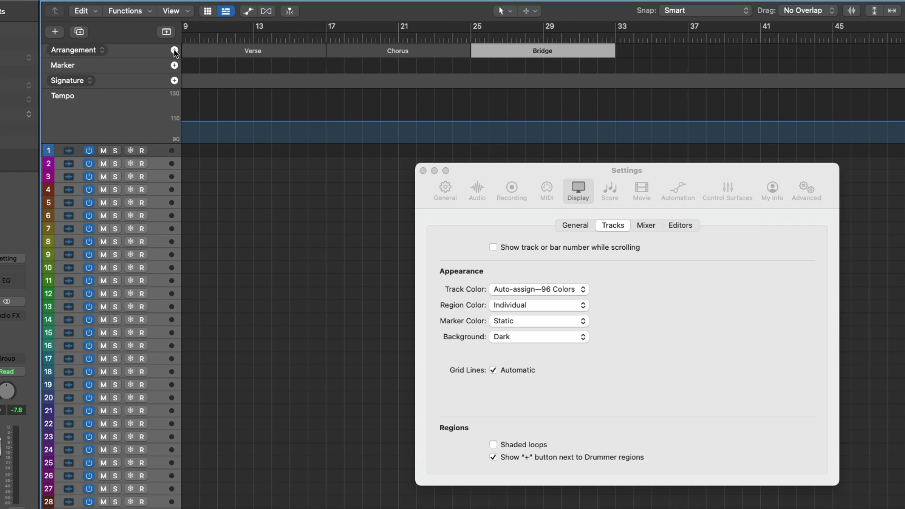
Colour the Verse section light blue and add a marker at bar 1, then undo these changes
{"action": "scroll", "coordinate": [333, 151], "scroll_direction": "left", "scroll_amount": 5}
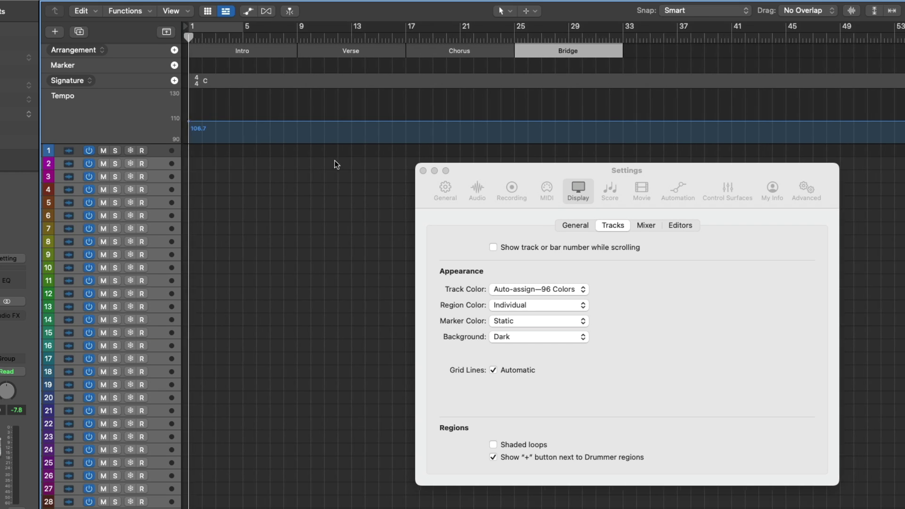
{"action": "left_click", "coordinate": [336, 51]}
{"action": "key", "text": "alt+c"}
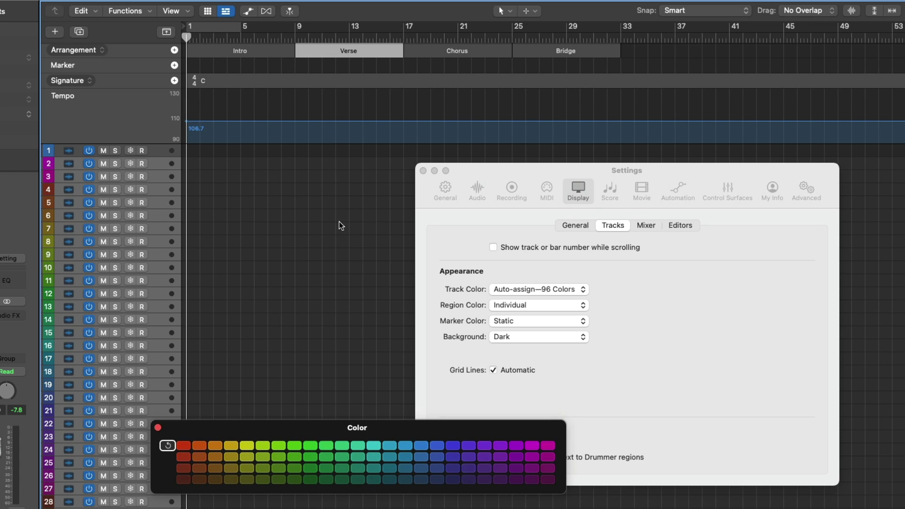
{"action": "left_click", "coordinate": [405, 445]}
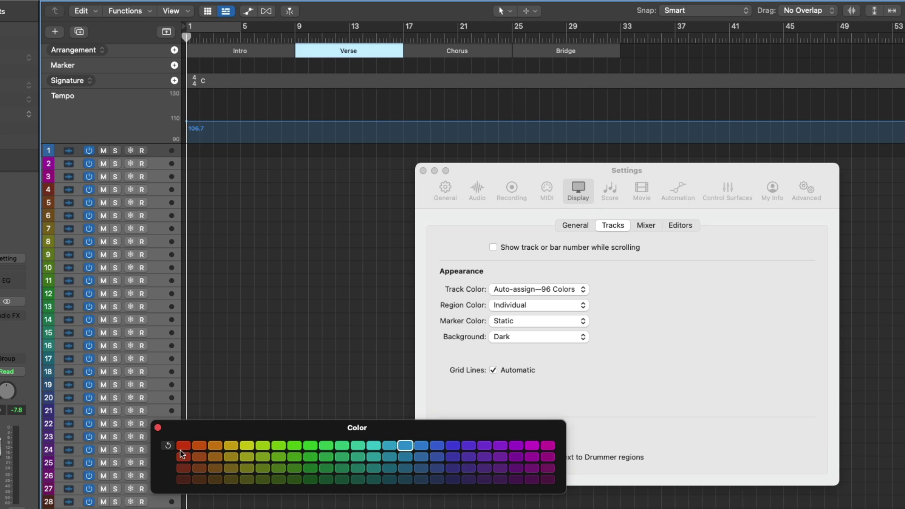
{"action": "left_click", "coordinate": [159, 428]}
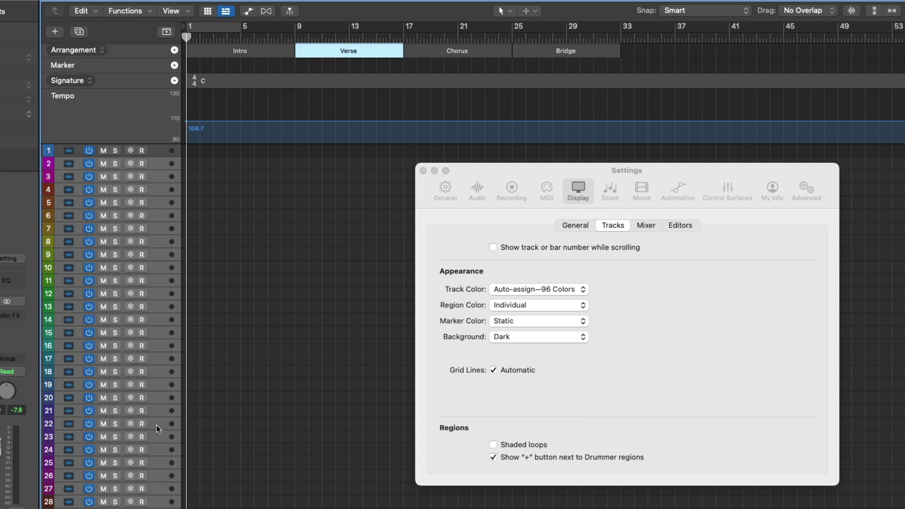
{"action": "left_click", "coordinate": [174, 66]}
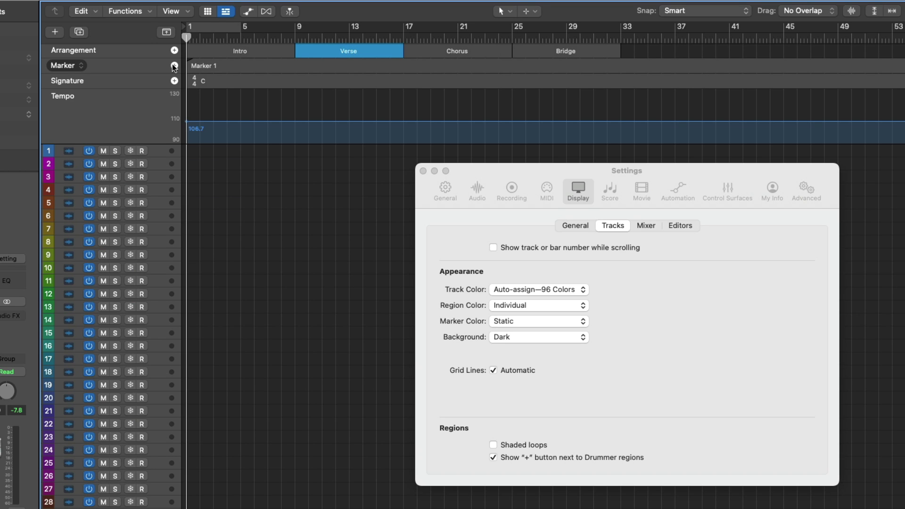
{"action": "key", "text": "super+z"}
{"action": "key", "text": "super+z"}
{"action": "key", "text": "super+z"}
{"action": "key", "text": "super+z"}
{"action": "key", "text": "super+z"}
{"action": "key", "text": "super+z"}
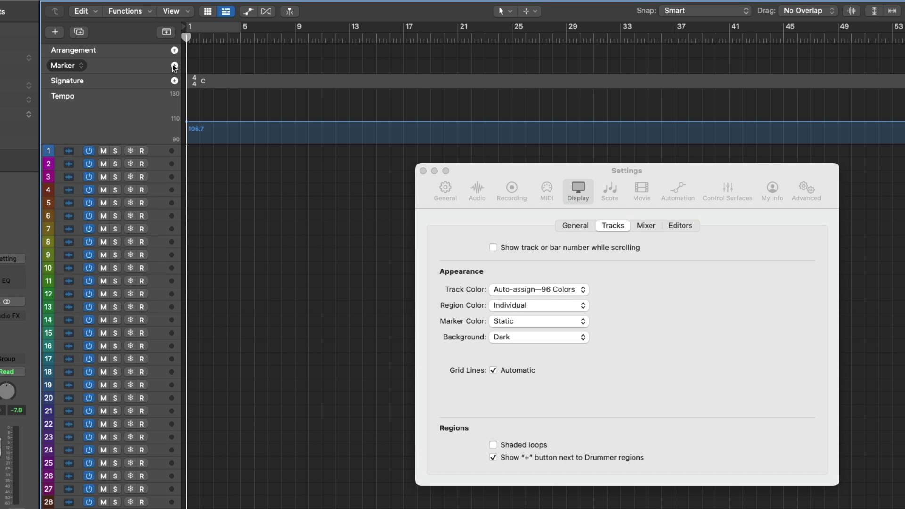
Open the Color palette with Option-C and set Marker Color to Auto-assign—96 Colors
{"action": "left_click", "coordinate": [503, 317]}
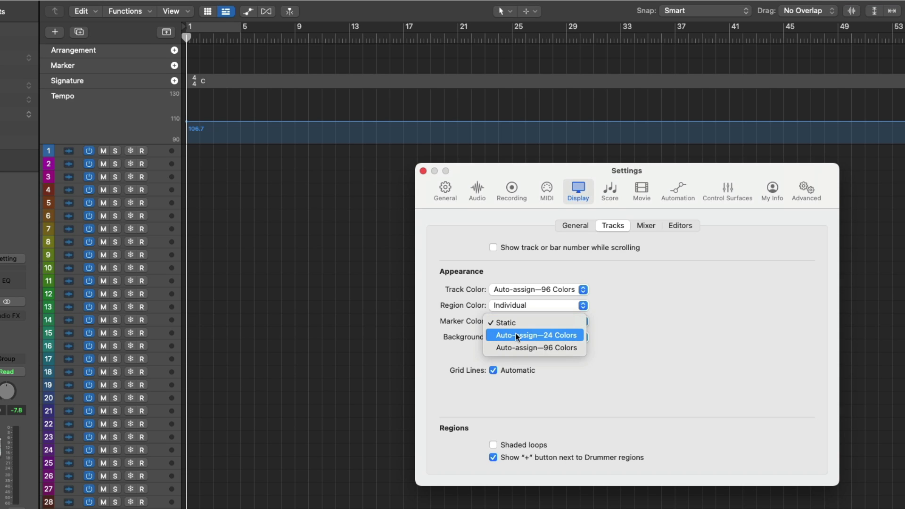
{"action": "key", "text": "Escape"}
{"action": "key", "text": "alt+c"}
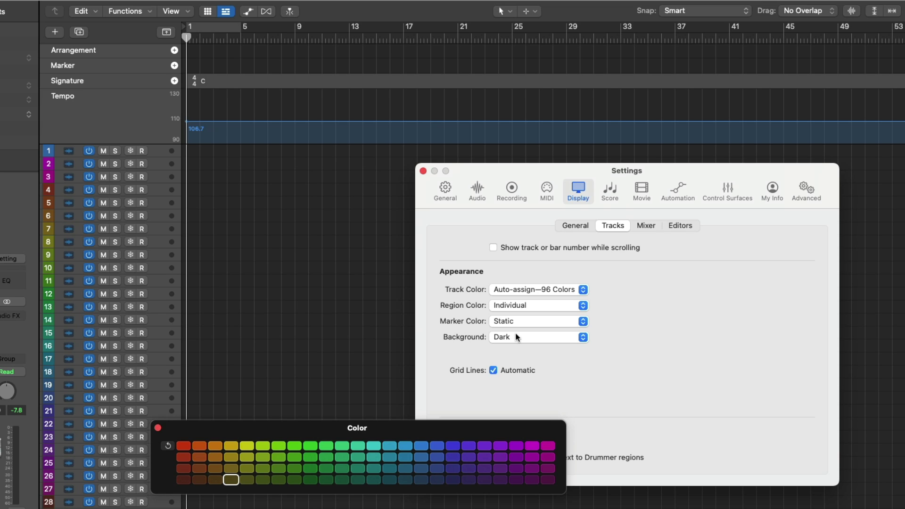
{"action": "left_click", "coordinate": [519, 322]}
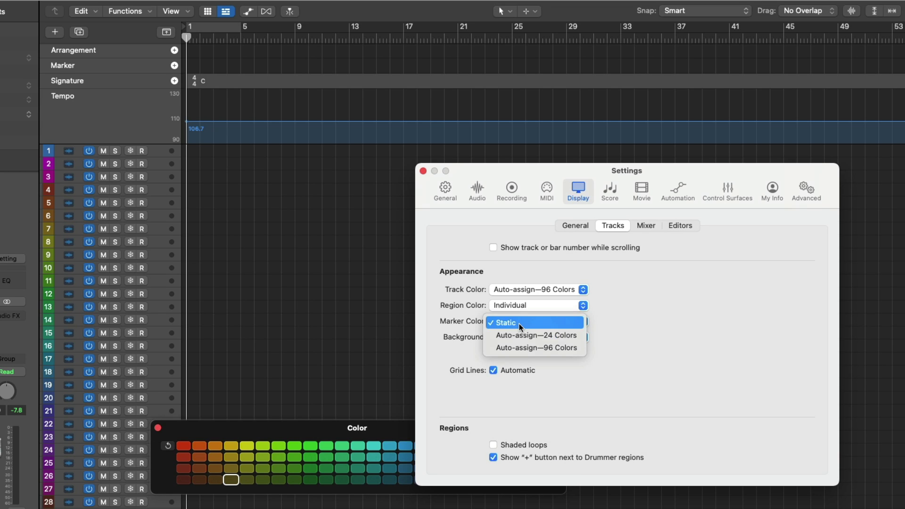
{"action": "left_click", "coordinate": [520, 349]}
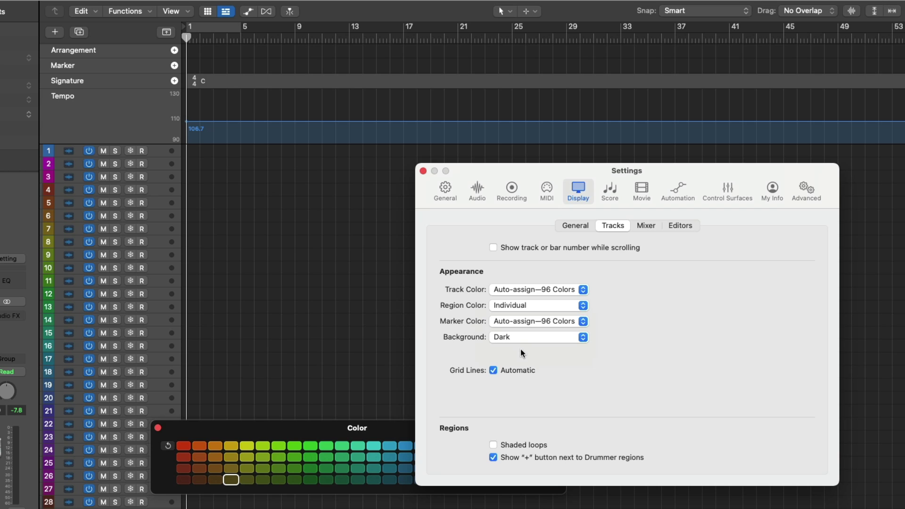
Add five arrangement markers: Intro, Verse, Chorus, Bridge and Outro
{"action": "left_click", "coordinate": [174, 50]}
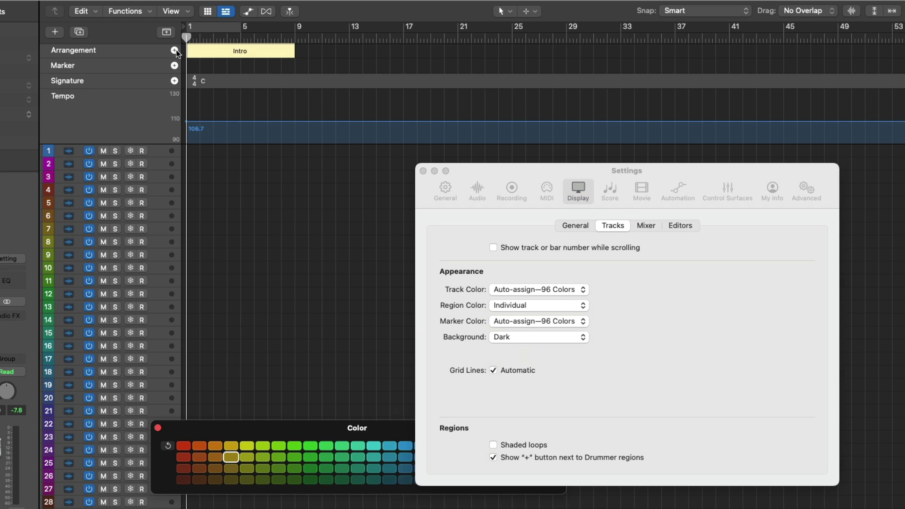
{"action": "left_click", "coordinate": [174, 50]}
{"action": "left_click", "coordinate": [175, 50]}
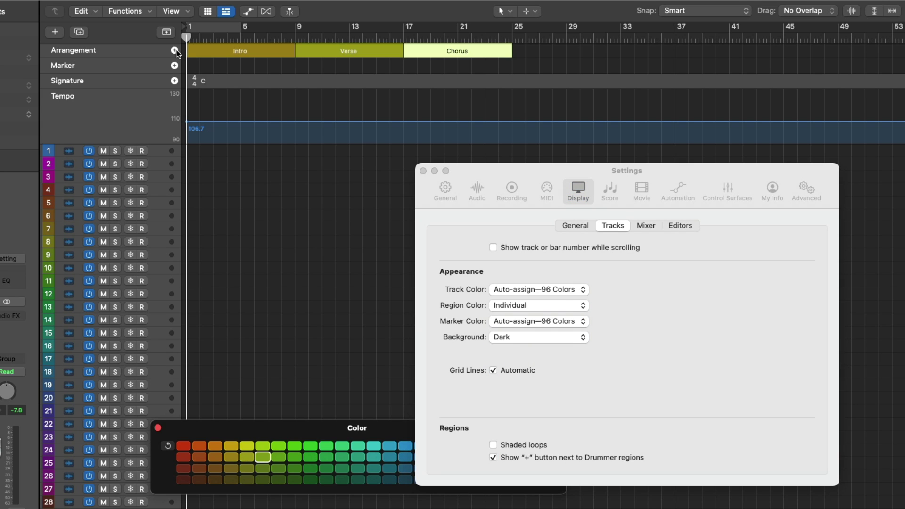
{"action": "left_click", "coordinate": [174, 50]}
{"action": "left_click", "coordinate": [175, 50]}
{"action": "mouse_move", "coordinate": [486, 170]}
{"action": "left_mouse_down"}
{"action": "mouse_move", "coordinate": [532, 188]}
{"action": "mouse_move", "coordinate": [658, 201]}
{"action": "left_mouse_up"}
{"action": "left_click", "coordinate": [591, 169]}
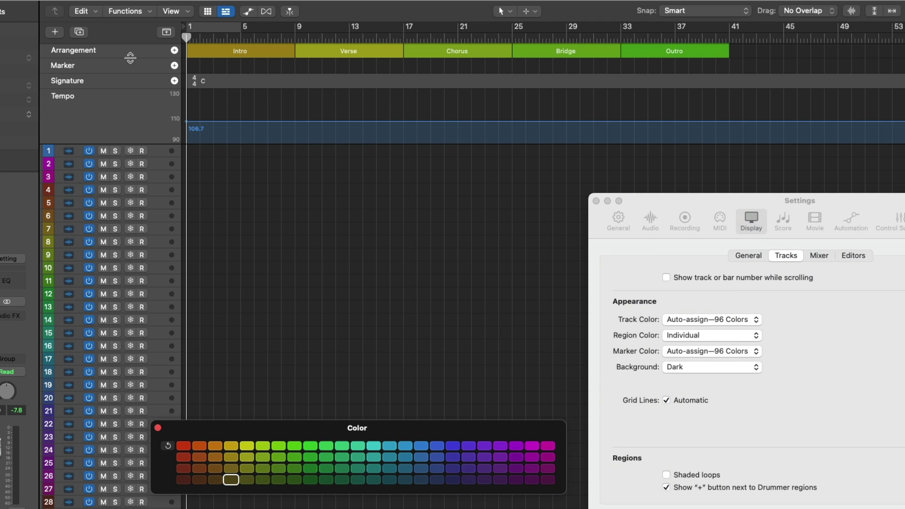
Create markers from the arrangement markers, then hide the global tracks
{"action": "left_click", "coordinate": [173, 66]}
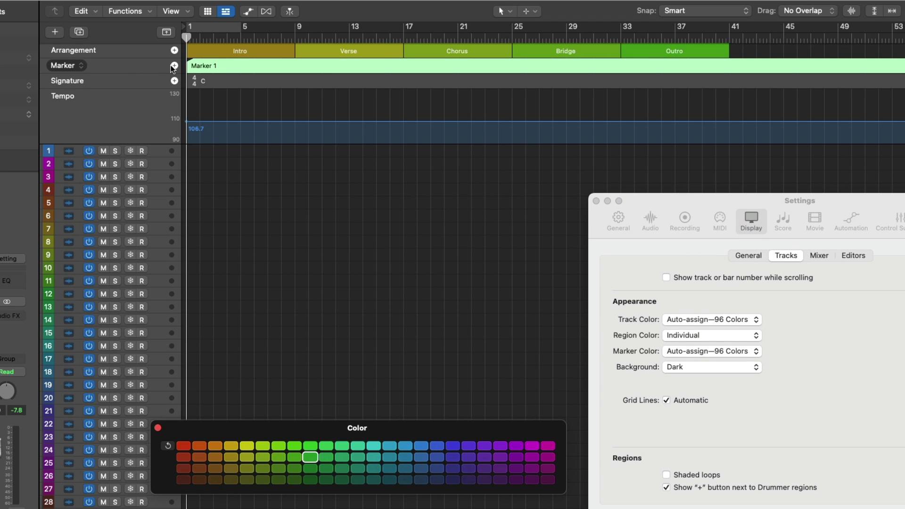
{"action": "key", "text": "super+z"}
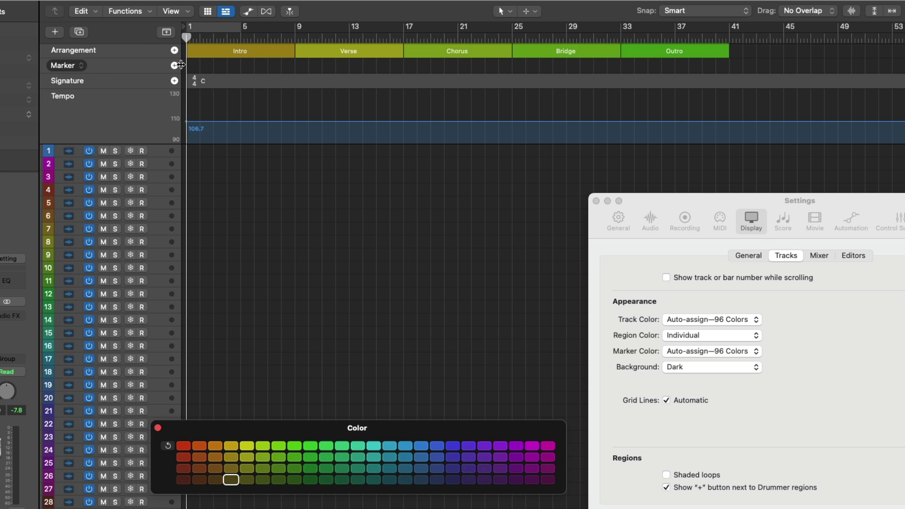
{"action": "left_click", "coordinate": [81, 66]}
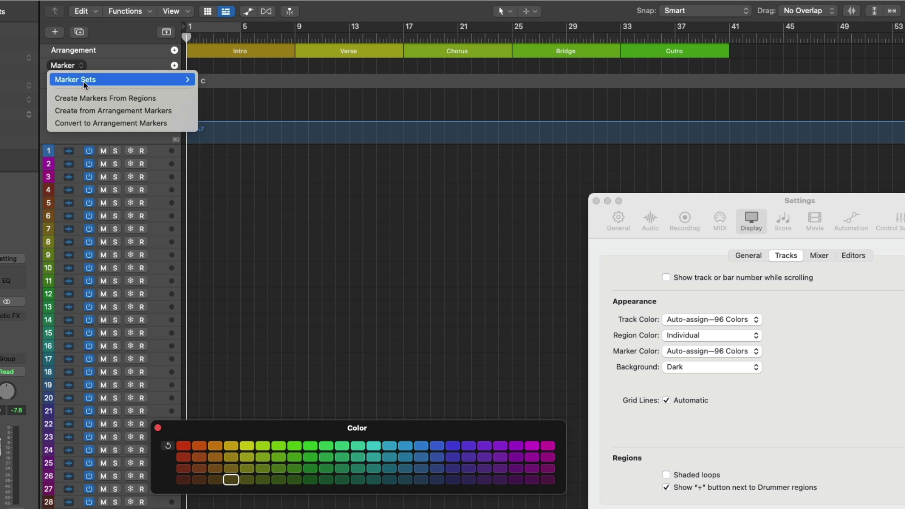
{"action": "left_click", "coordinate": [82, 112]}
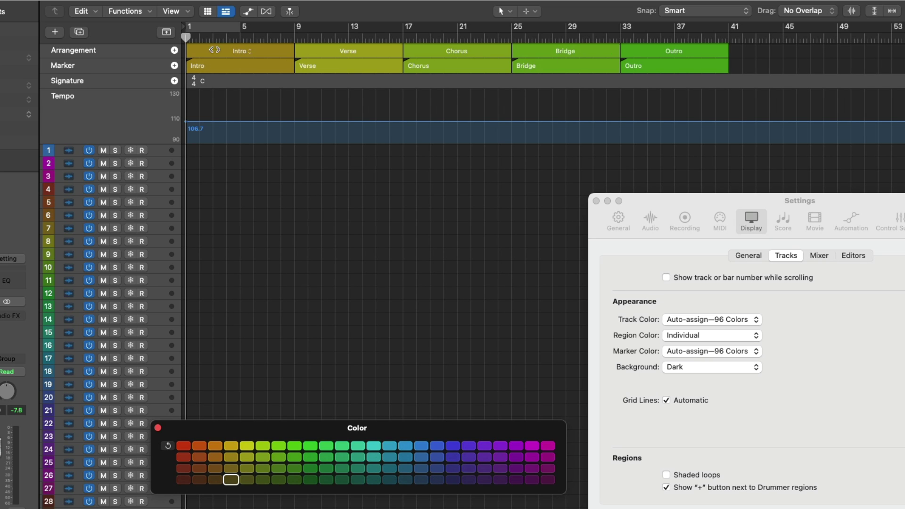
{"action": "left_click", "coordinate": [169, 34]}
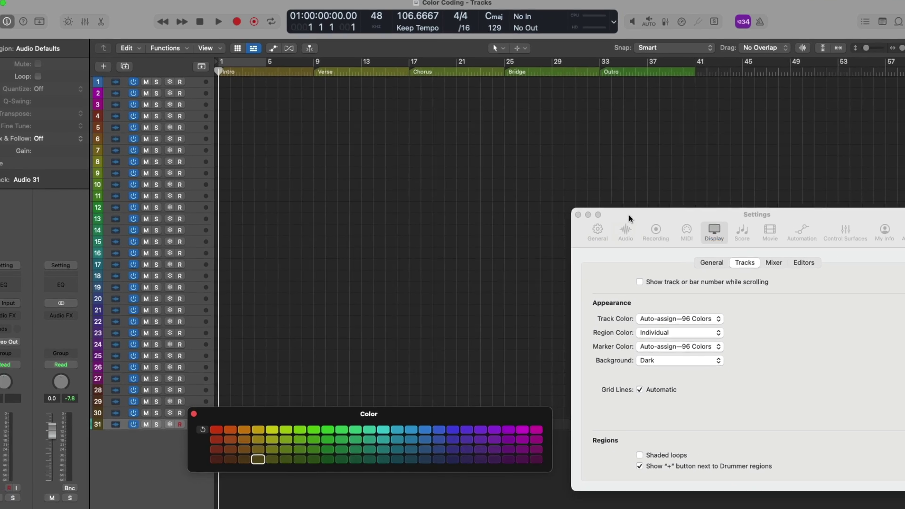
Drop the 12-8 Acoustic Strum 01 loop on track 1 at bar 9, keeping the mono track format
{"action": "left_click_drag", "start_coordinate": [658, 200], "coordinate": [562, 342]}
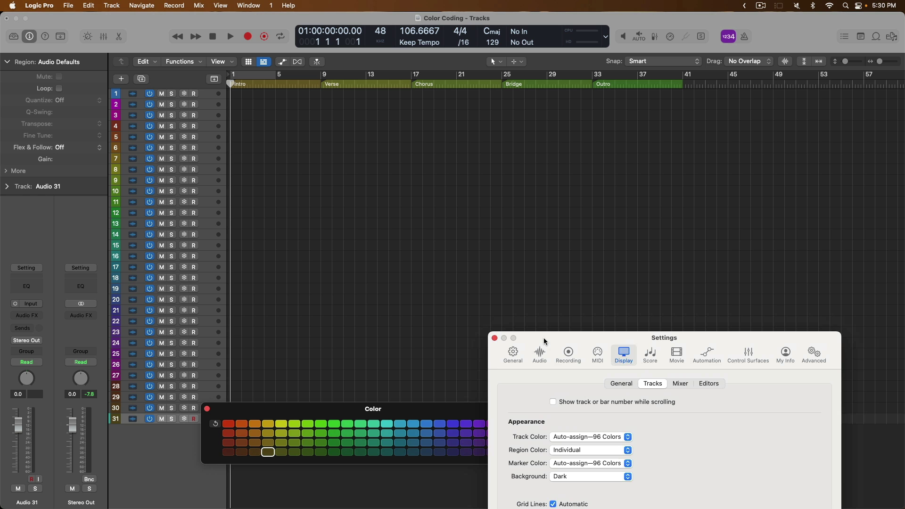
{"action": "key", "text": "o"}
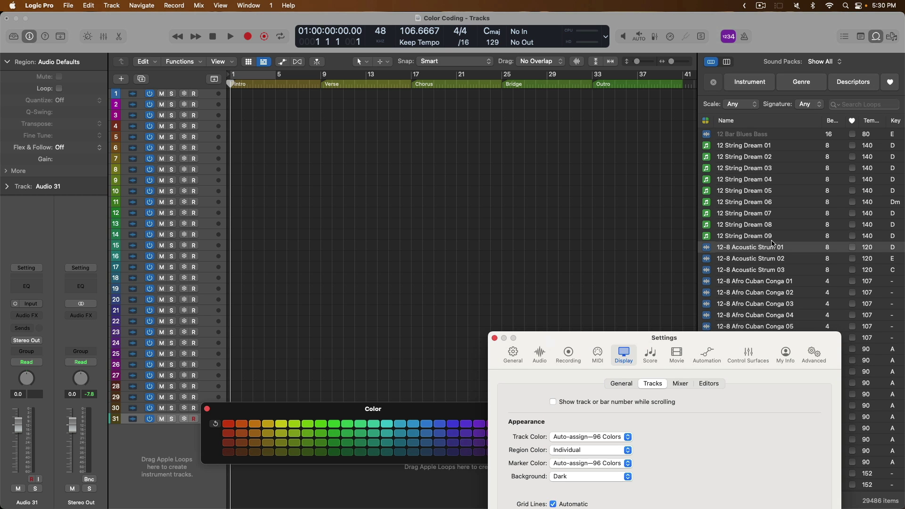
{"action": "left_click_drag", "start_coordinate": [771, 243], "coordinate": [340, 102]}
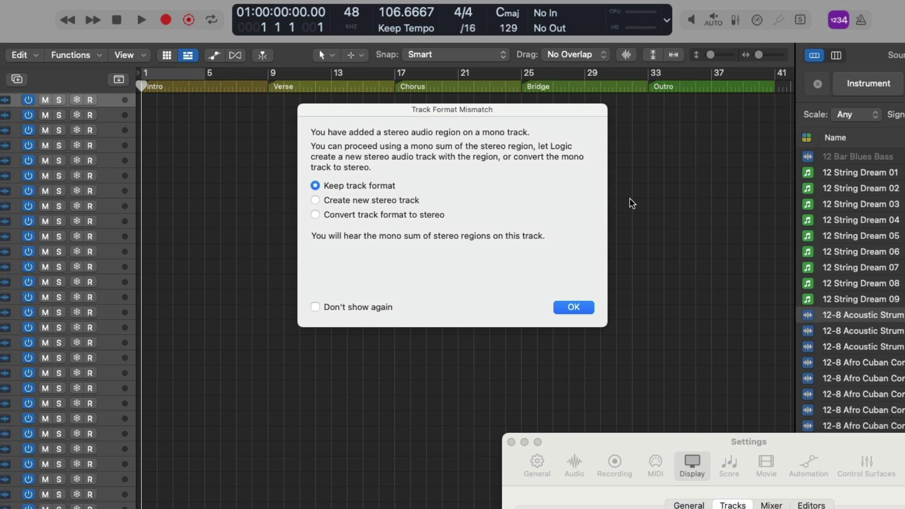
{"action": "left_click", "coordinate": [570, 307]}
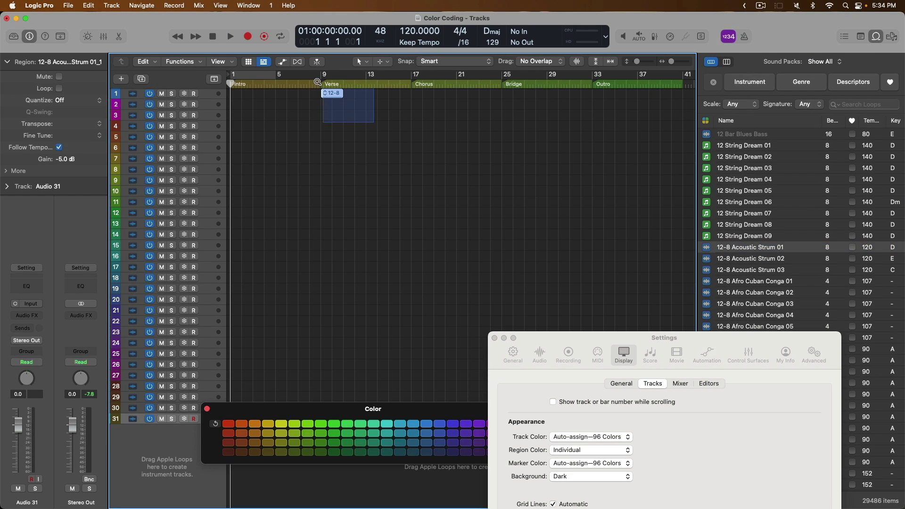
Zoom to the new strum region and drag it down onto Audio 2 at bar 9
{"action": "key", "text": "z"}
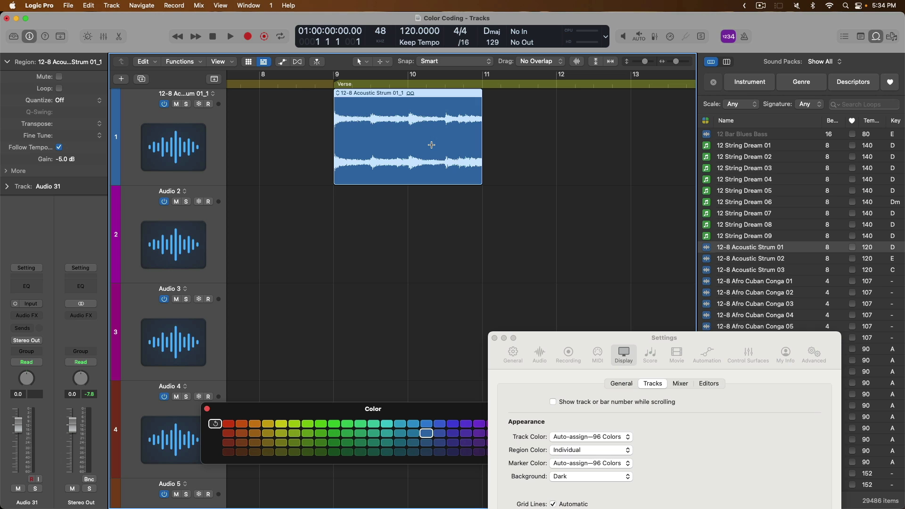
{"action": "left_click_drag", "start_coordinate": [425, 112], "coordinate": [422, 222]}
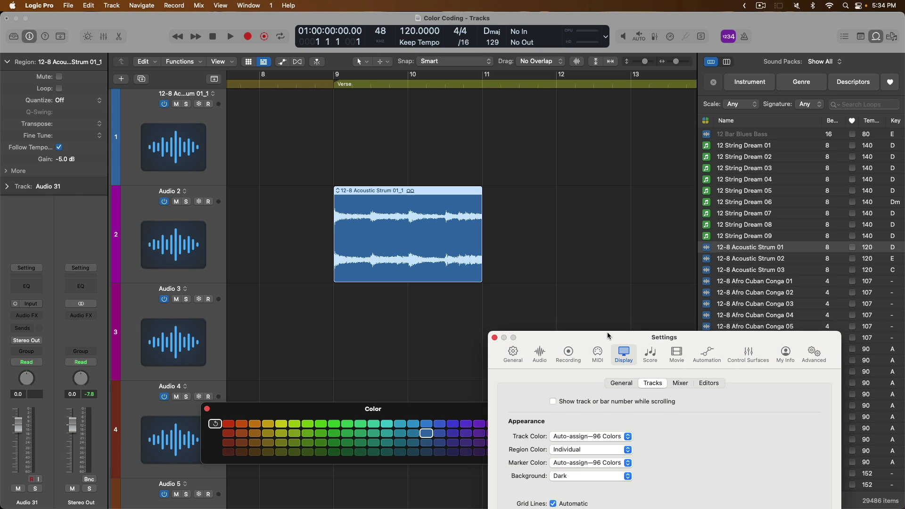
{"action": "left_click_drag", "start_coordinate": [603, 348], "coordinate": [654, 194]}
Set Region Color to As Track Color and close the Color palette
{"action": "left_click", "coordinate": [644, 296]}
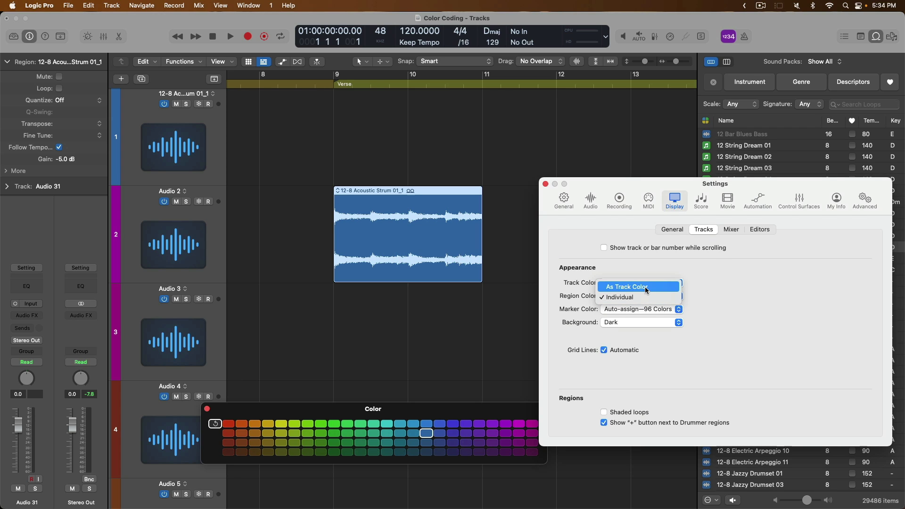
{"action": "left_click", "coordinate": [659, 289]}
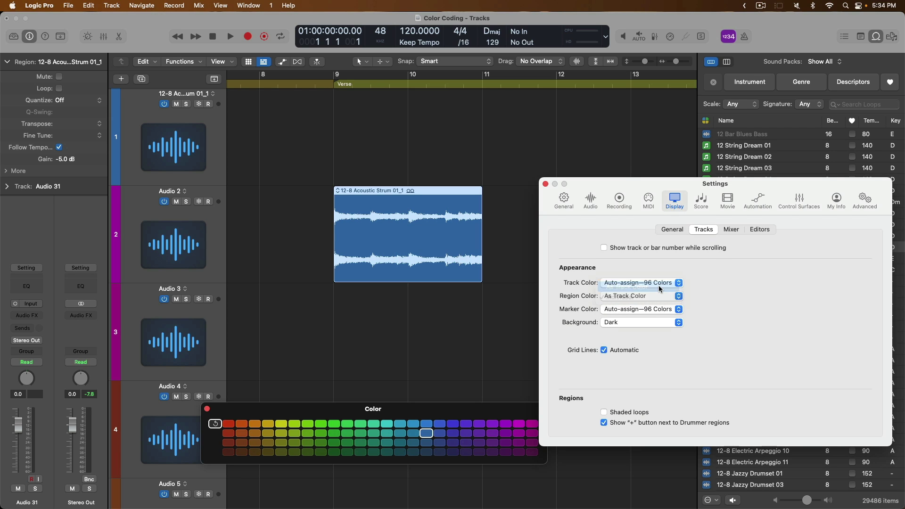
{"action": "left_click", "coordinate": [207, 409]}
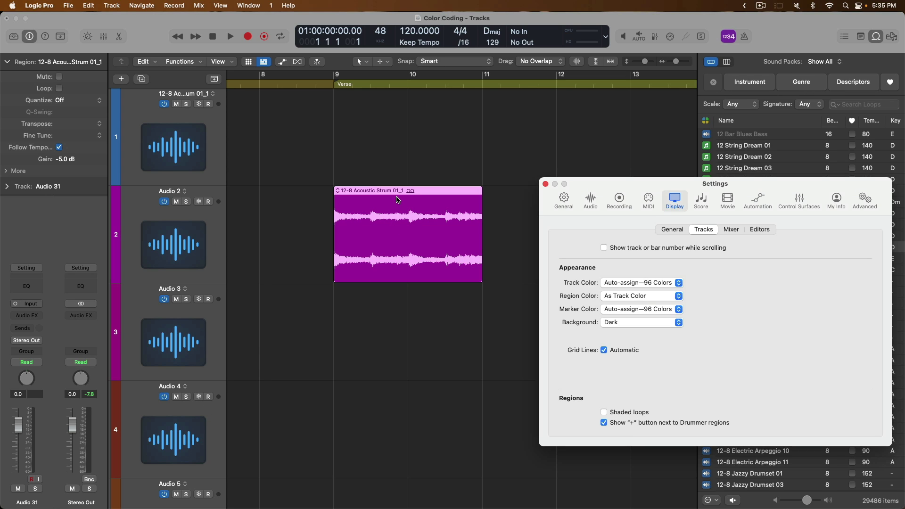
Move the strum region back to track 1 and zoom out to show all 31 tracks
{"action": "left_click_drag", "start_coordinate": [396, 199], "coordinate": [391, 152]}
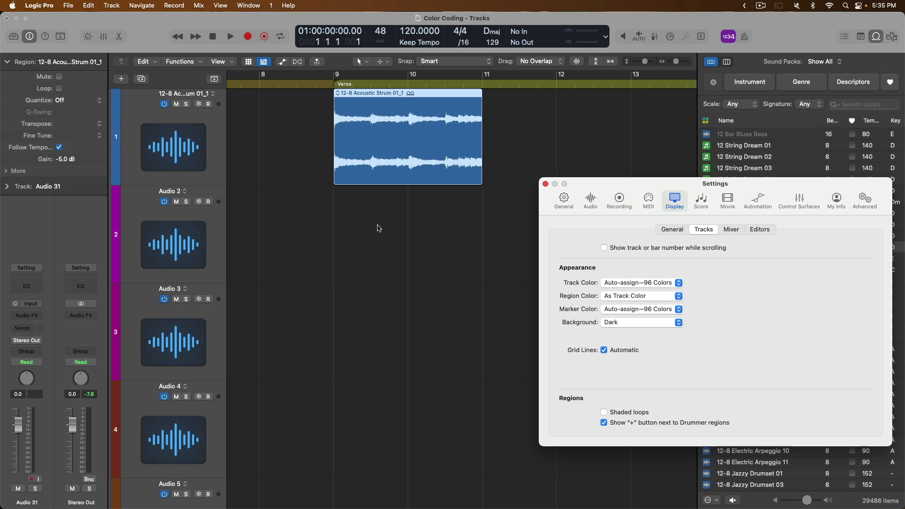
{"action": "key", "text": "super+Up"}
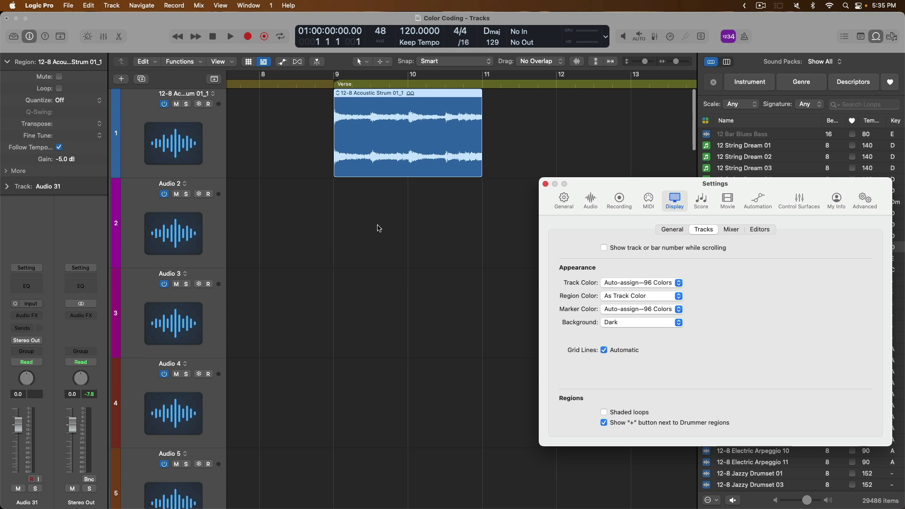
{"action": "key", "text": "super+Up"}
{"action": "key", "text": "super+Up"}
{"action": "key", "text": "super+Up"}
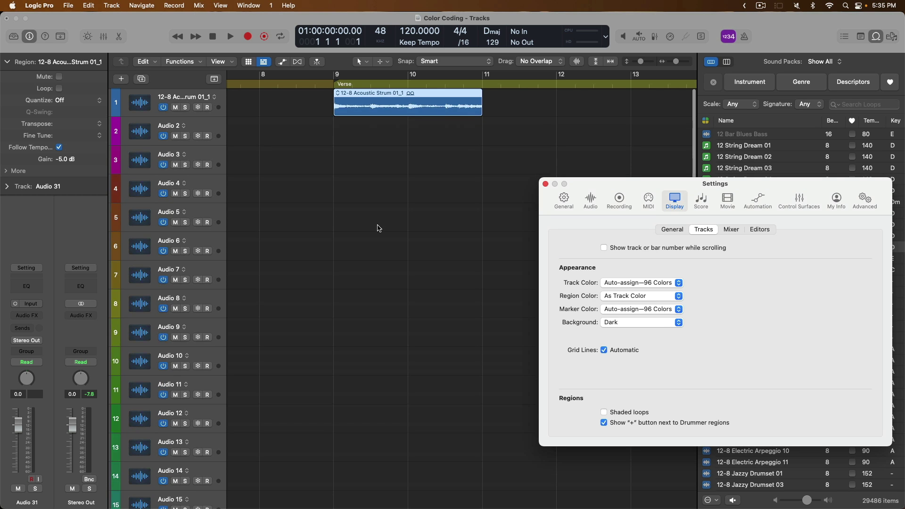
{"action": "key", "text": "super+Up"}
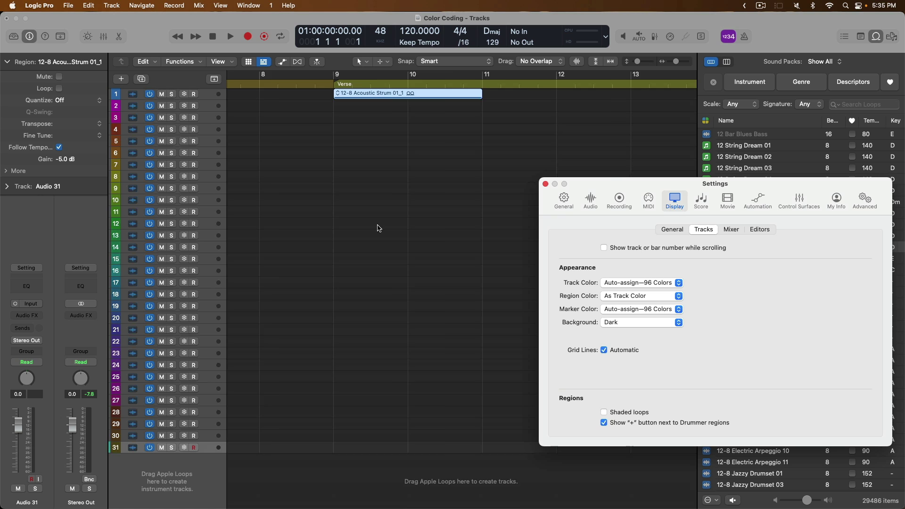
{"action": "key", "text": "super+Left"}
{"action": "key", "text": "super+Left"}
{"action": "key", "text": "super+Left"}
{"action": "key", "text": "super+Left"}
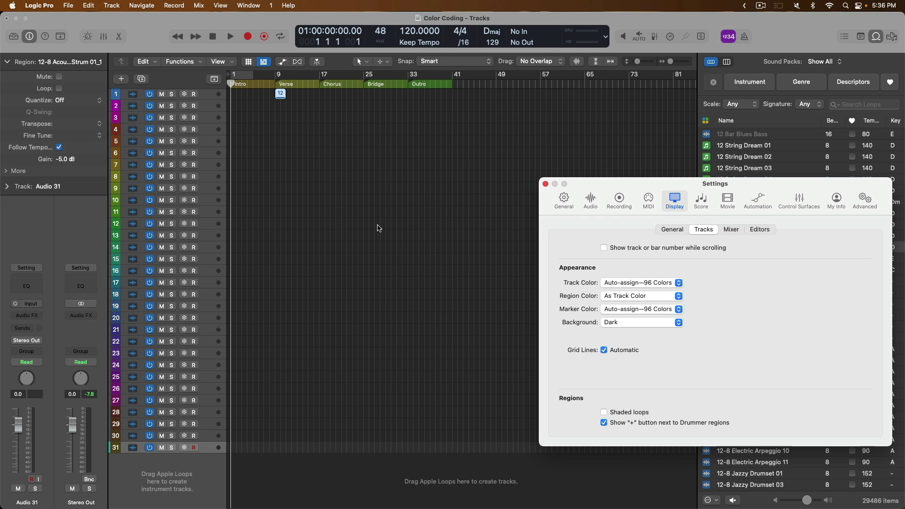
Zoom to tracks 1–7, switch Audio 2's input to Input 3, then delete track 1's strum region
{"action": "left_click_drag", "start_coordinate": [354, 167], "coordinate": [230, 89]}
{"action": "left_click", "coordinate": [215, 155]}
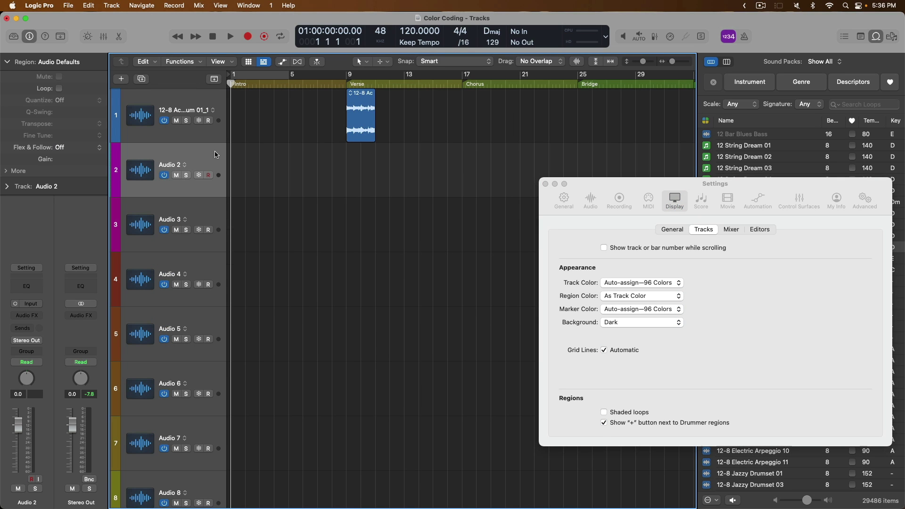
{"action": "left_click", "coordinate": [37, 304]}
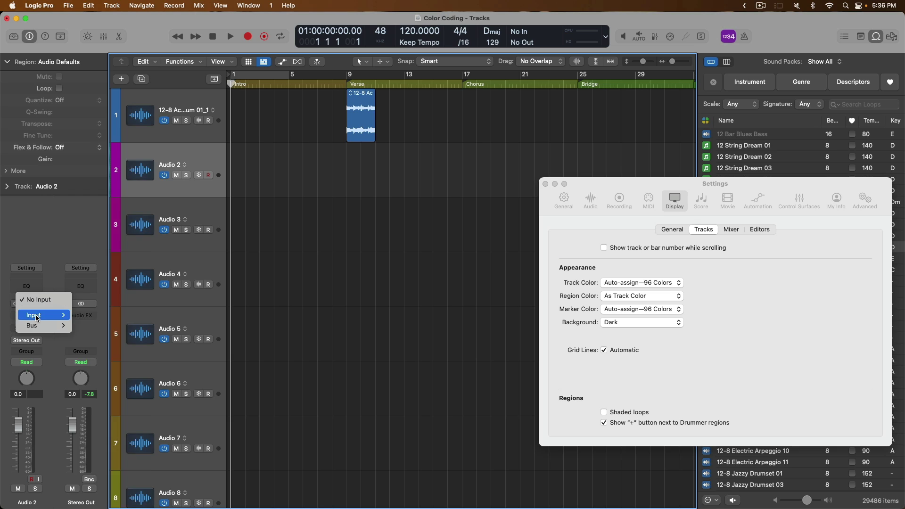
{"action": "mouse_move", "coordinate": [38, 314]}
{"action": "left_click", "coordinate": [108, 157]}
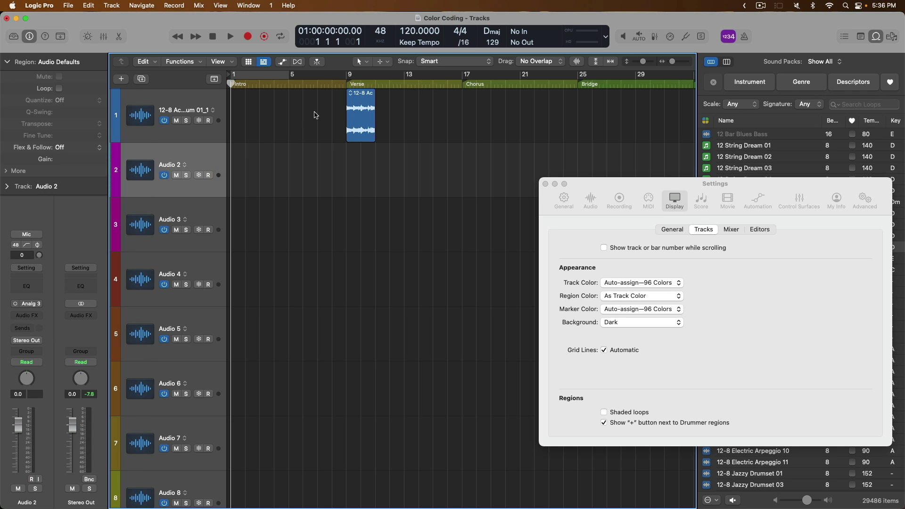
{"action": "left_click_drag", "start_coordinate": [323, 105], "coordinate": [394, 135]}
{"action": "key", "text": "Delete"}
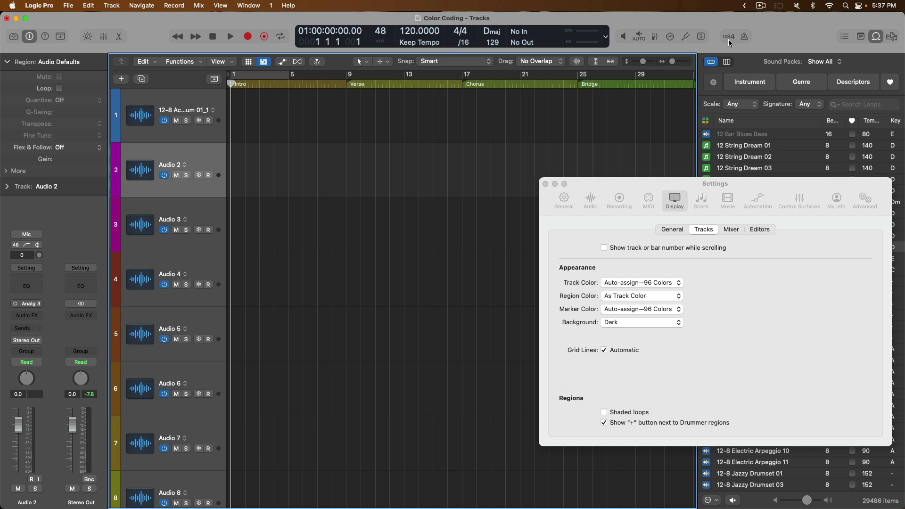
Record three short takes on Audio 2, returning to the start between passes, then zoom in horizontally
{"action": "left_click_drag", "start_coordinate": [575, 177], "coordinate": [570, 220]}
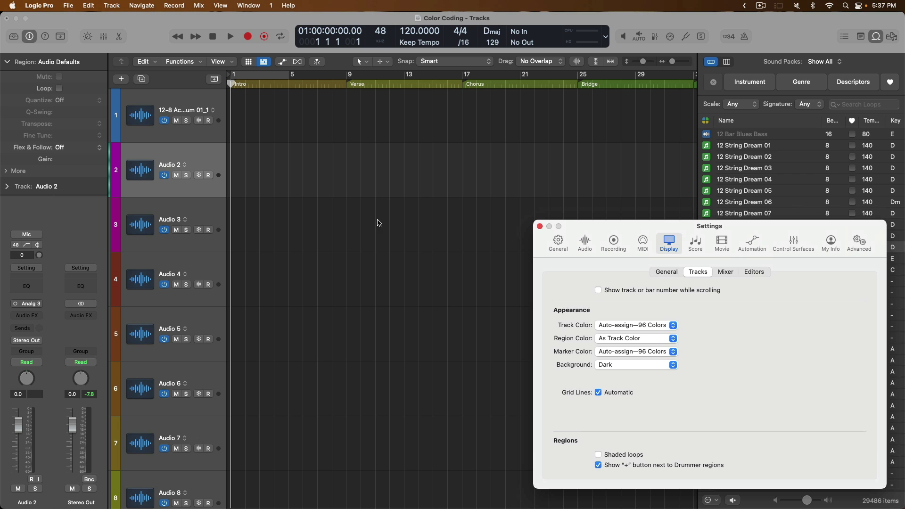
{"action": "key", "text": "r"}
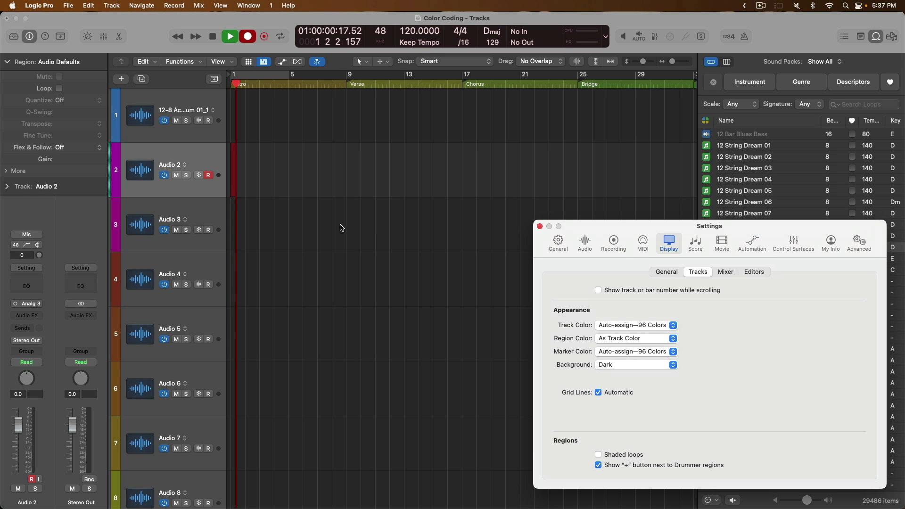
{"action": "key", "text": "space"}
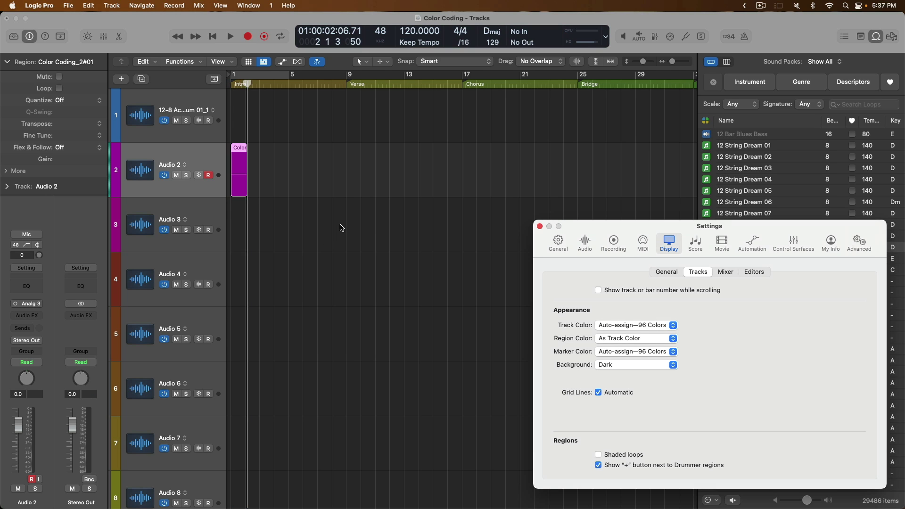
{"action": "key", "text": "super+Right"}
{"action": "key", "text": "Return"}
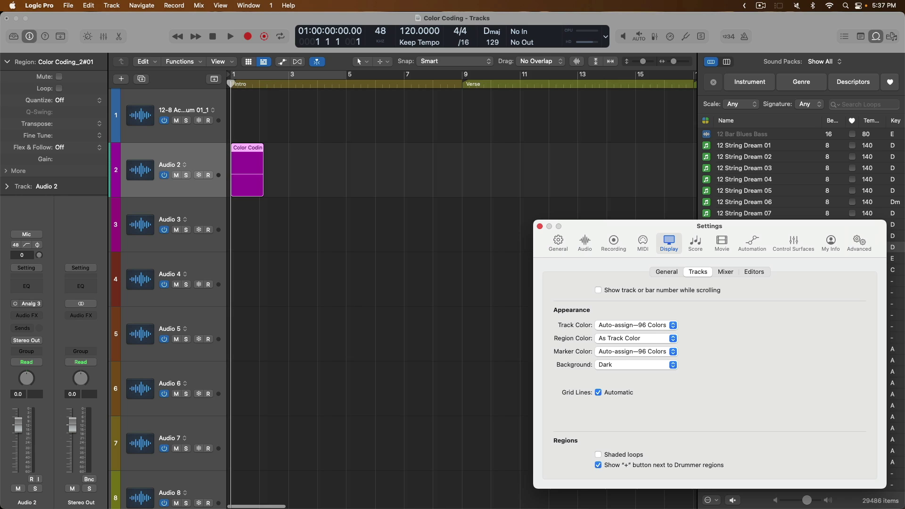
{"action": "key", "text": "r"}
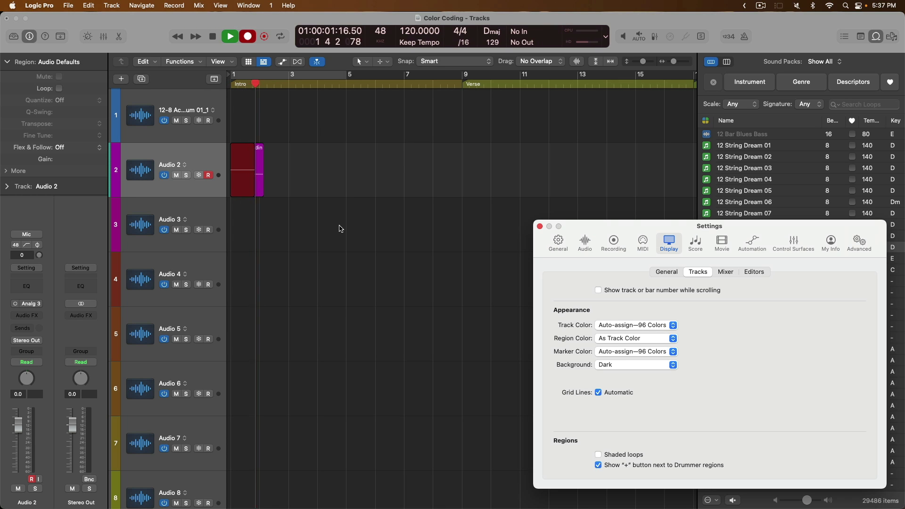
{"action": "key", "text": "space"}
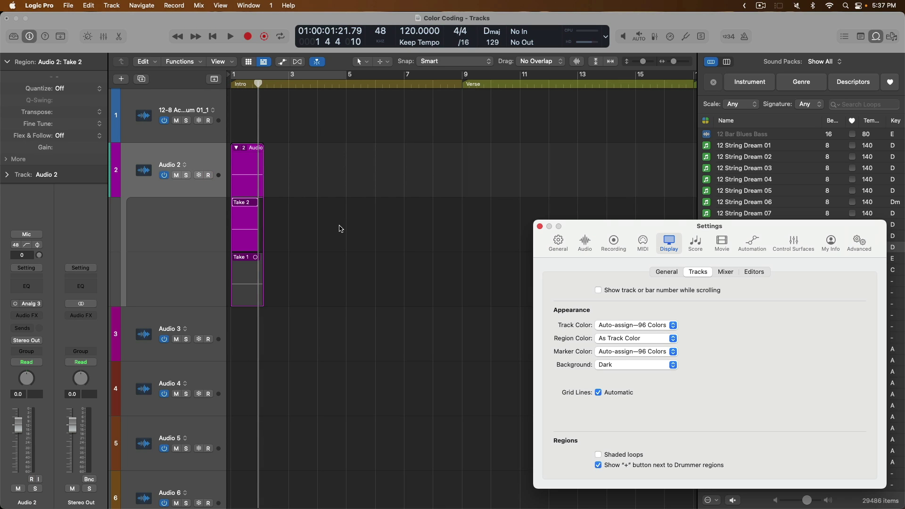
{"action": "key", "text": "Return"}
{"action": "key", "text": "r"}
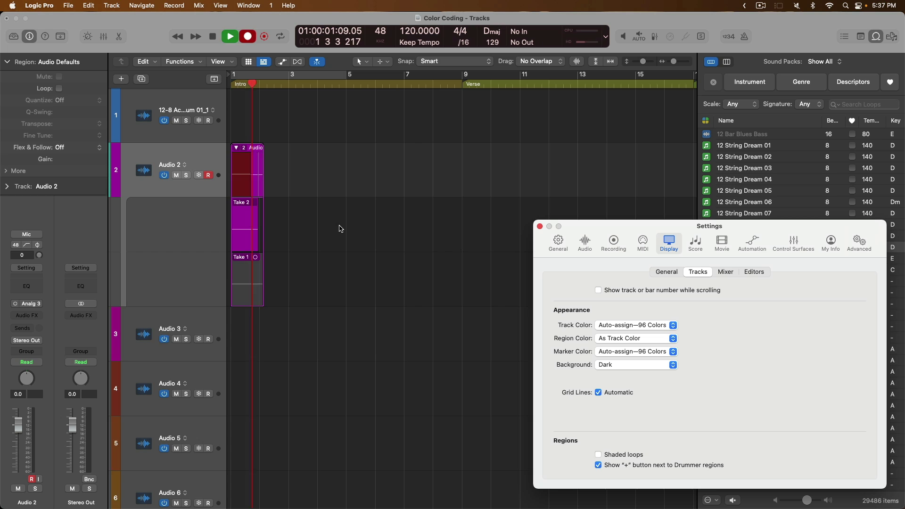
{"action": "key", "text": "space"}
{"action": "key", "text": "super+Right"}
{"action": "key", "text": "super+Right"}
{"action": "key", "text": "super+Right"}
{"action": "key", "text": "super+Right"}
{"action": "key", "text": "super+Right"}
{"action": "key", "text": "super+Right"}
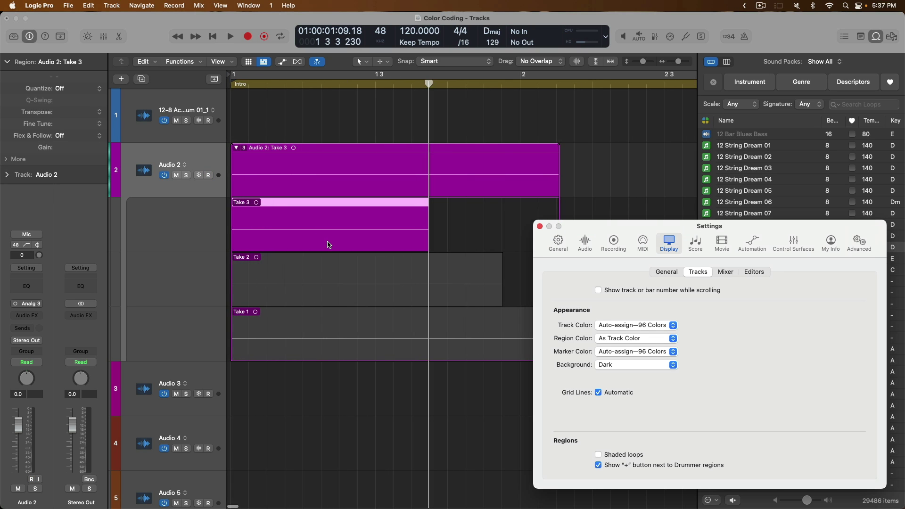
{"action": "left_click_drag", "start_coordinate": [598, 229], "coordinate": [671, 234]}
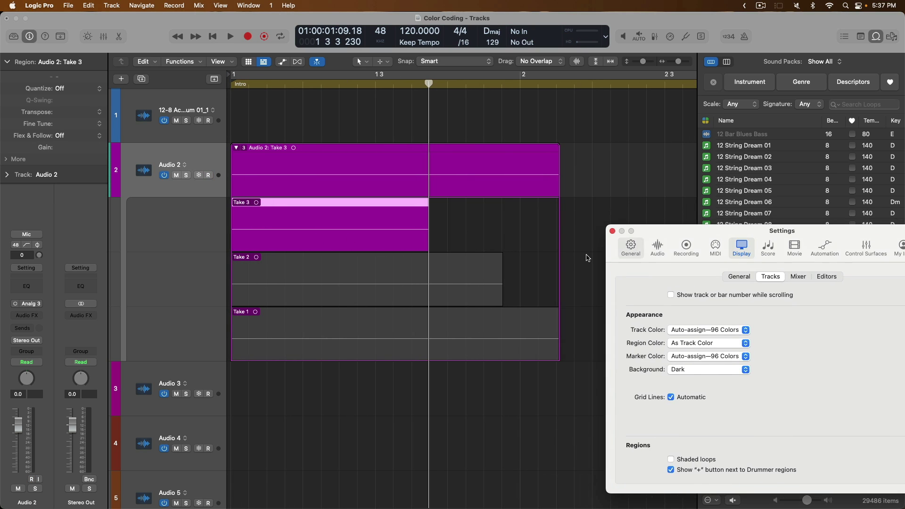
{"action": "left_click", "coordinate": [483, 298]}
{"action": "left_click", "coordinate": [482, 349]}
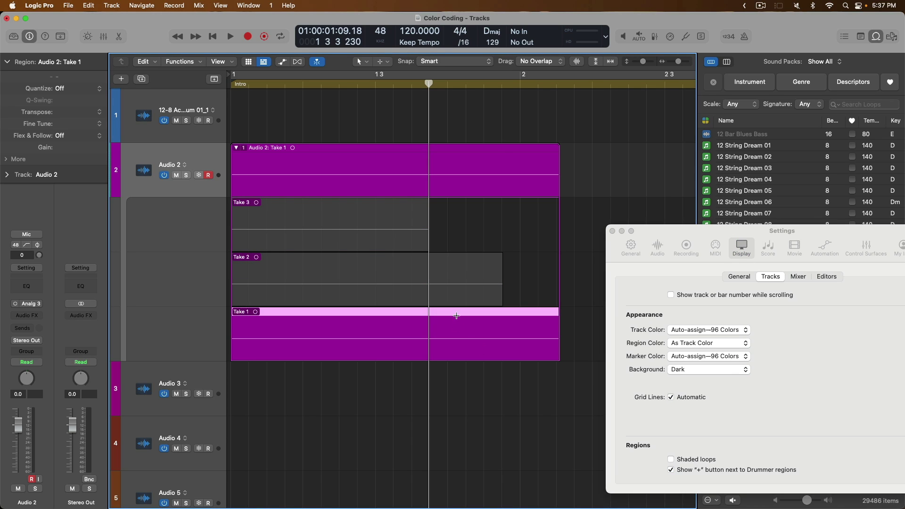
{"action": "left_click", "coordinate": [447, 288]}
{"action": "left_click", "coordinate": [393, 240]}
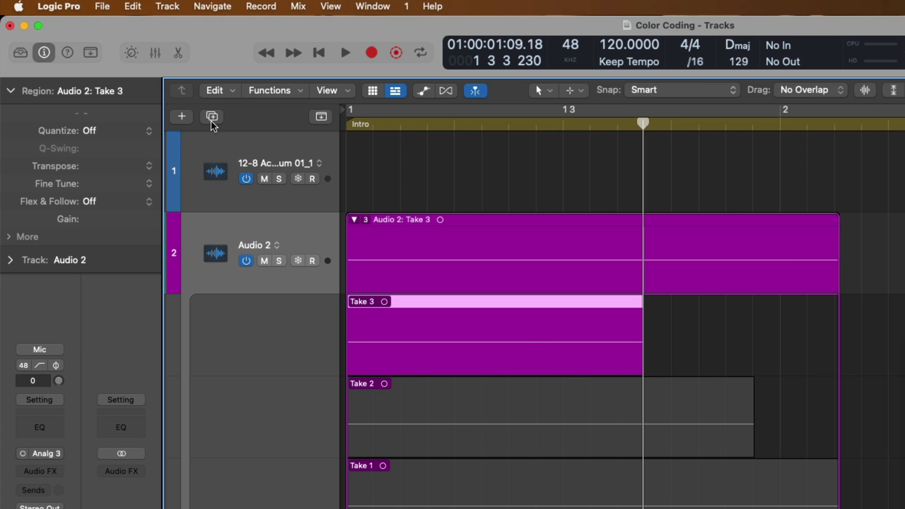
Open the Recording pane of Project Settings from the File menu
{"action": "left_click", "coordinate": [71, 5]}
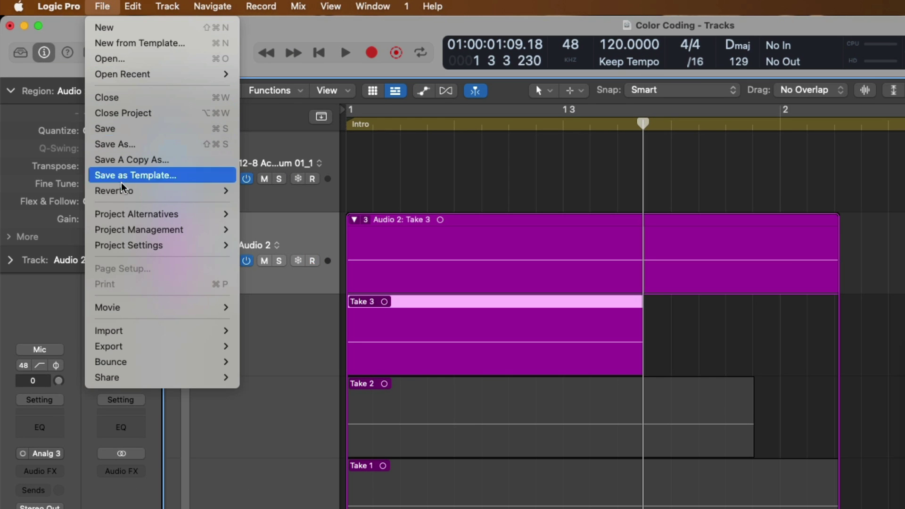
{"action": "mouse_move", "coordinate": [131, 246]}
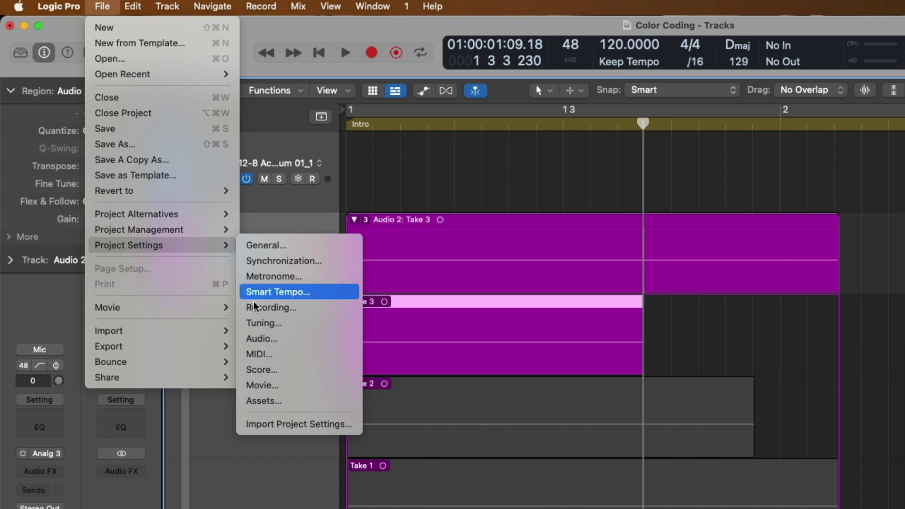
{"action": "left_click", "coordinate": [271, 307]}
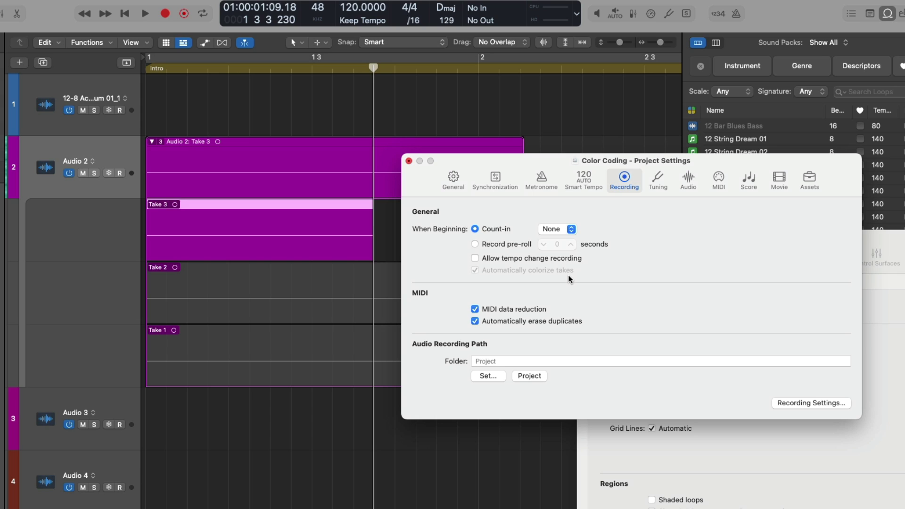
Switch Region Color to Individual in the display settings, close them, and move Project Settings aside
{"action": "left_click", "coordinate": [696, 472]}
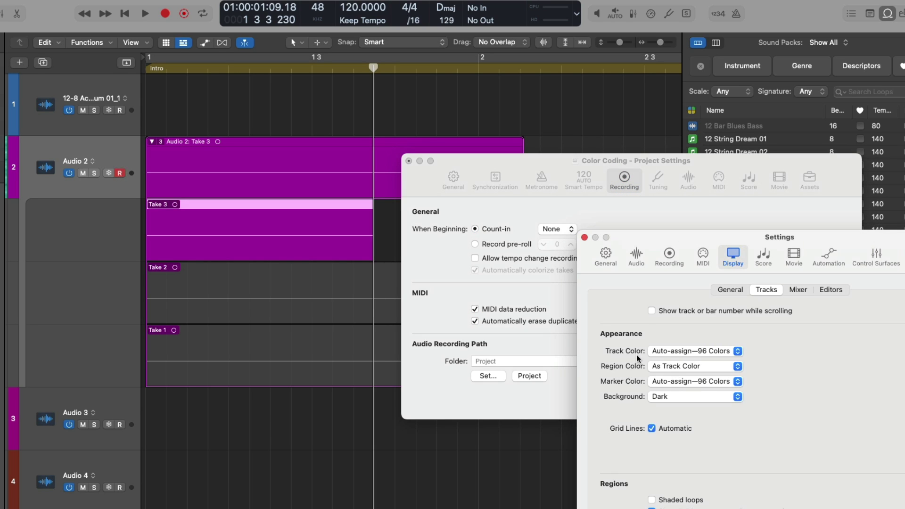
{"action": "left_click", "coordinate": [530, 276]}
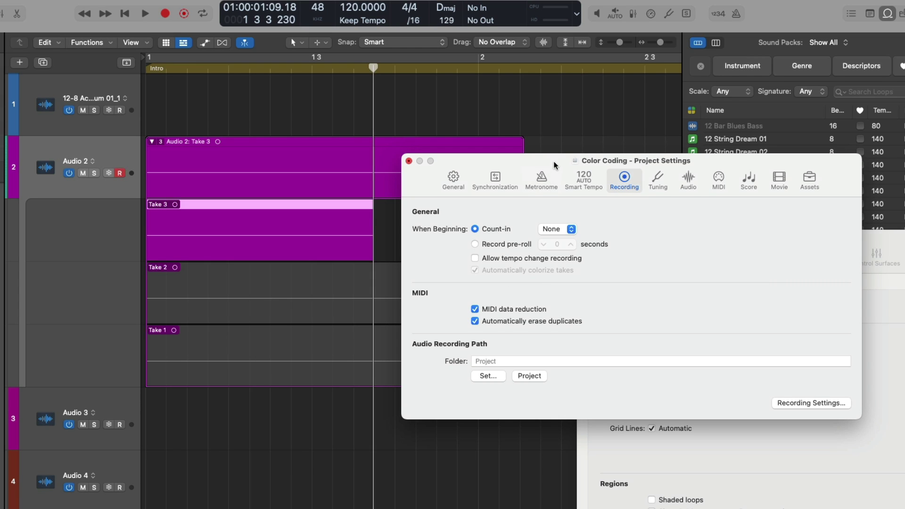
{"action": "left_click_drag", "start_coordinate": [554, 158], "coordinate": [350, 17]}
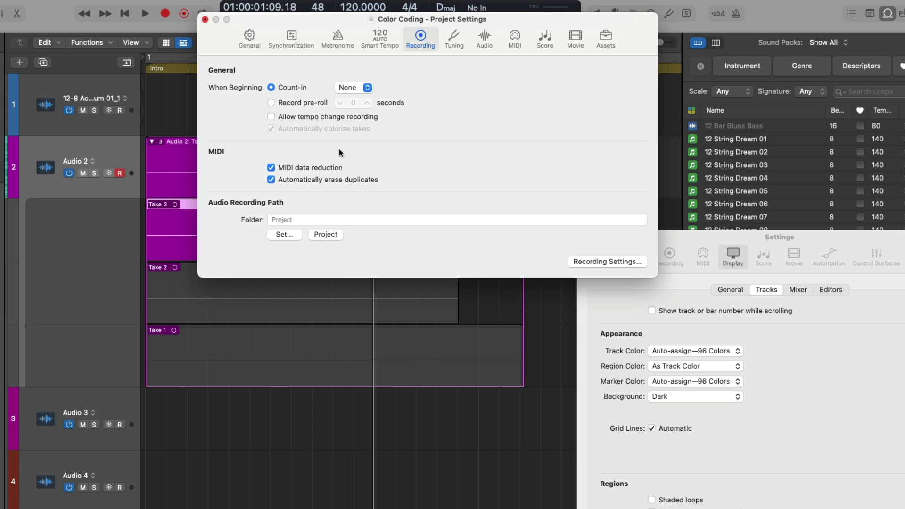
{"action": "left_click", "coordinate": [664, 366]}
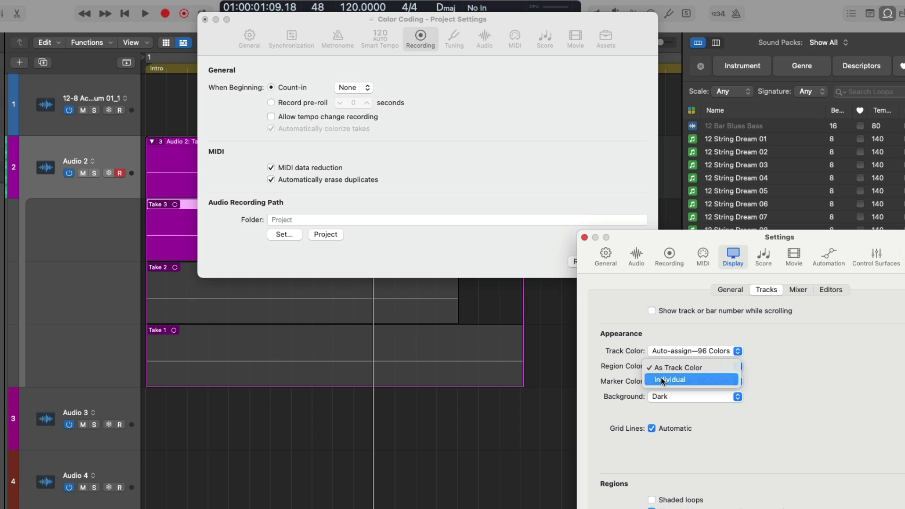
{"action": "left_click", "coordinate": [660, 378]}
{"action": "left_click", "coordinate": [584, 237]}
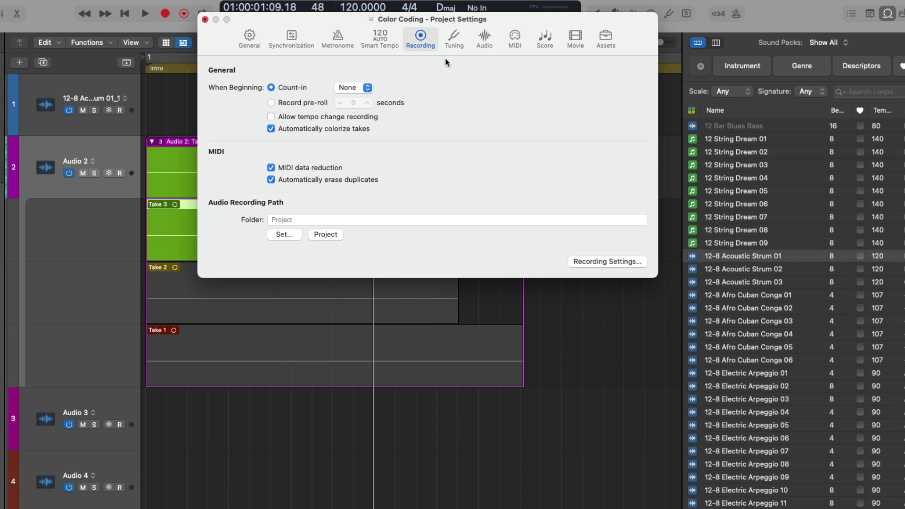
{"action": "left_click_drag", "start_coordinate": [409, 23], "coordinate": [703, 273]}
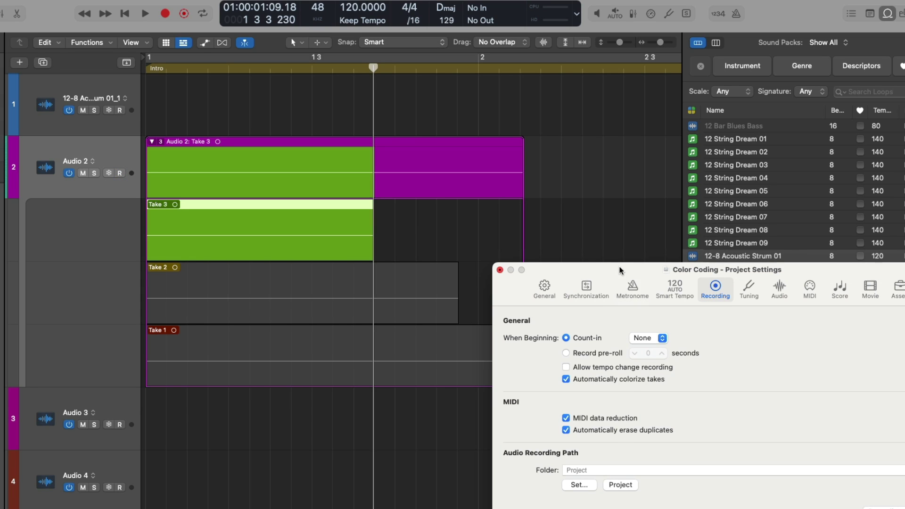
Move the project settings aside and audition Take 2, then Take 1
{"action": "left_click_drag", "start_coordinate": [618, 297], "coordinate": [767, 324]}
{"action": "left_click", "coordinate": [405, 315]}
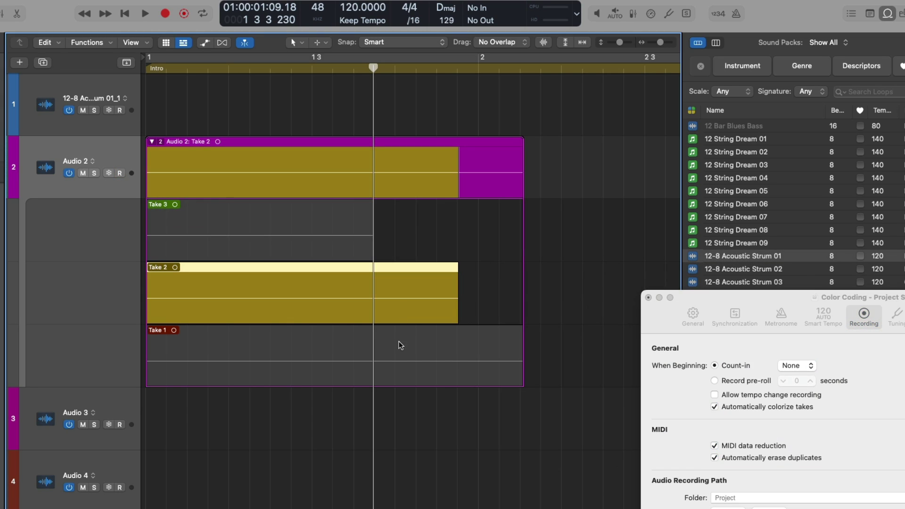
{"action": "left_click", "coordinate": [389, 370]}
Swipe short sections of Take 3 and Take 2 into the comp, then collapse the Audio 2 take folder
{"action": "left_click_drag", "start_coordinate": [200, 242], "coordinate": [260, 242]}
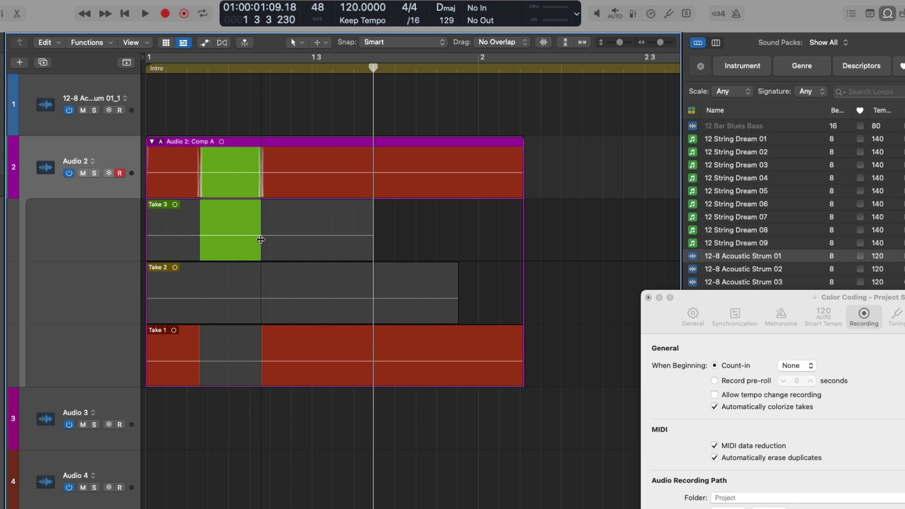
{"action": "left_click_drag", "start_coordinate": [313, 315], "coordinate": [370, 313]}
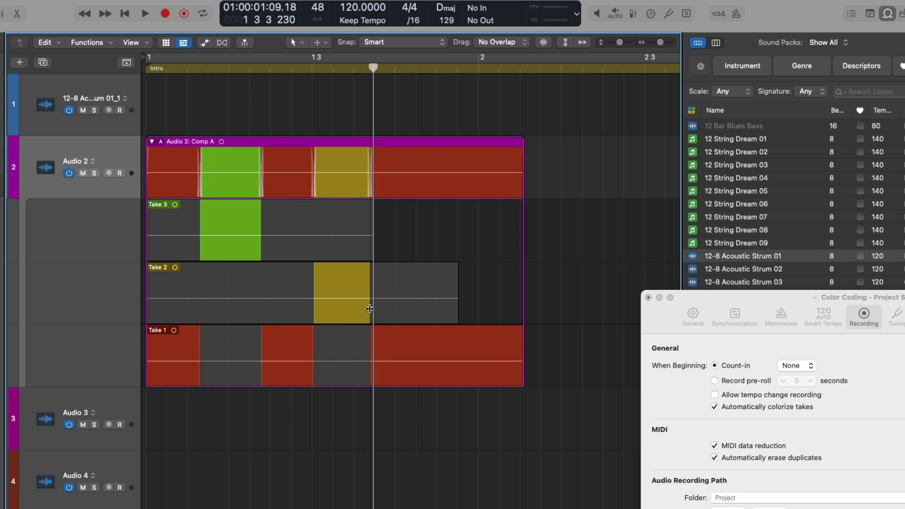
{"action": "left_click", "coordinate": [151, 141]}
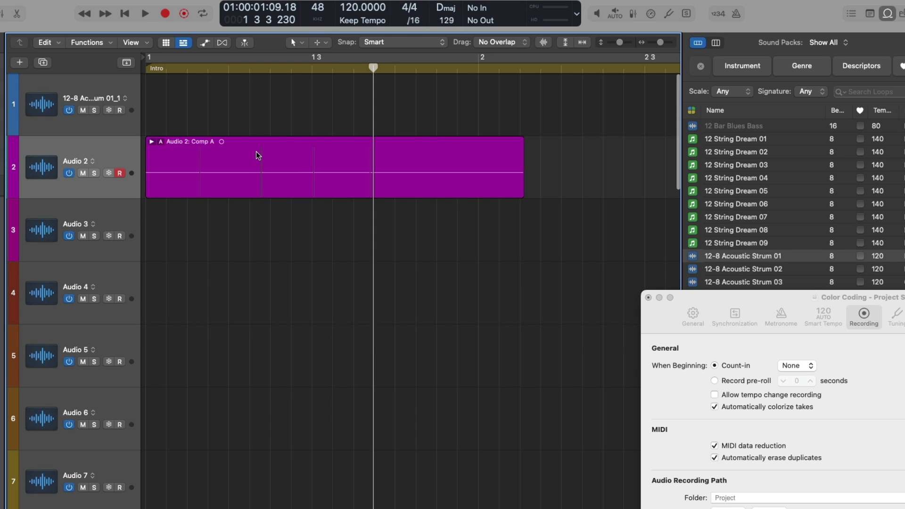
Drag the Comp A folder onto Audio 5, colour it by track, and expand it to show the takes
{"action": "left_click_drag", "start_coordinate": [261, 148], "coordinate": [274, 350]}
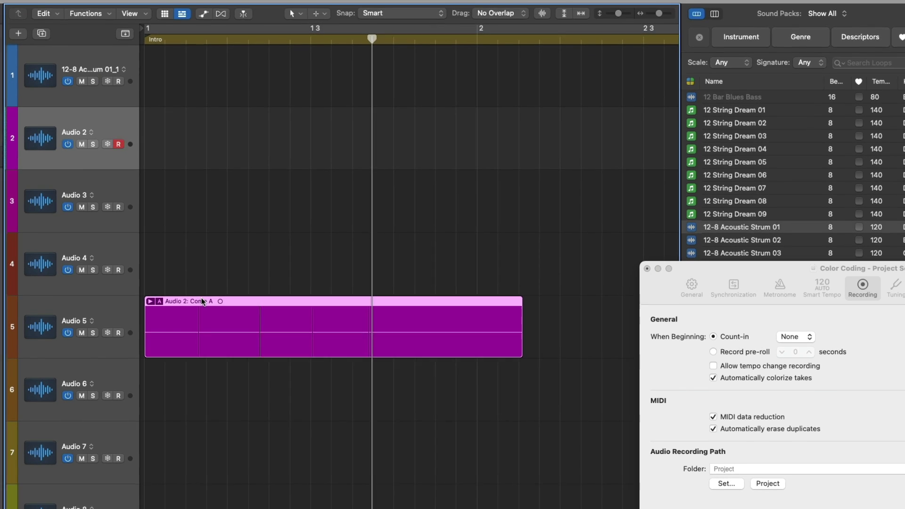
{"action": "right_click", "coordinate": [204, 329]}
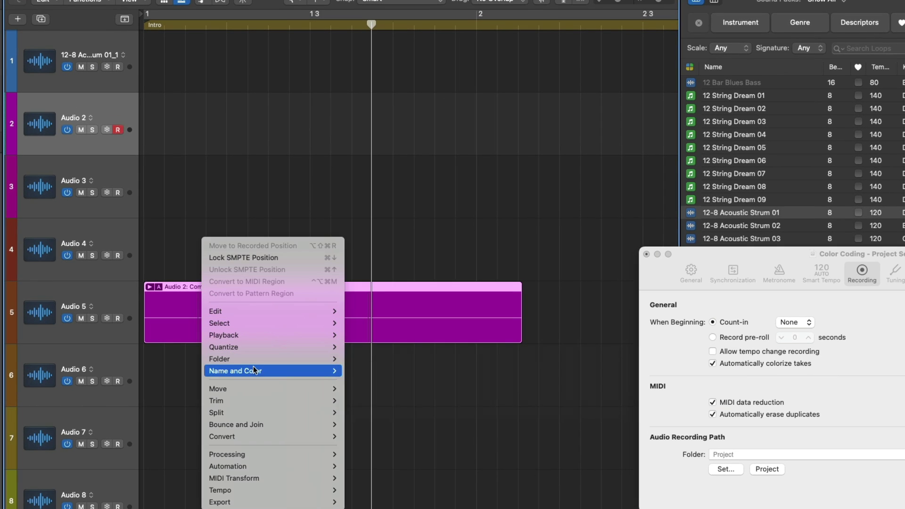
{"action": "mouse_move", "coordinate": [293, 370]}
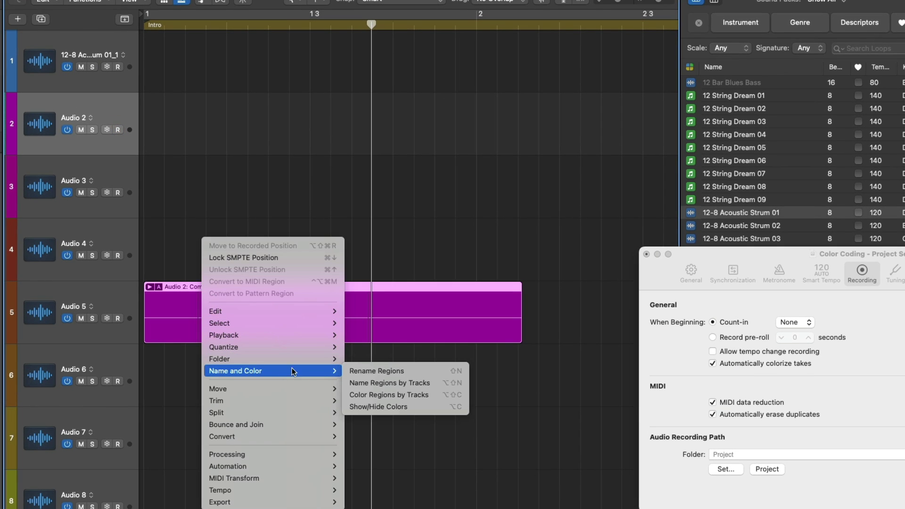
{"action": "left_click", "coordinate": [357, 395]}
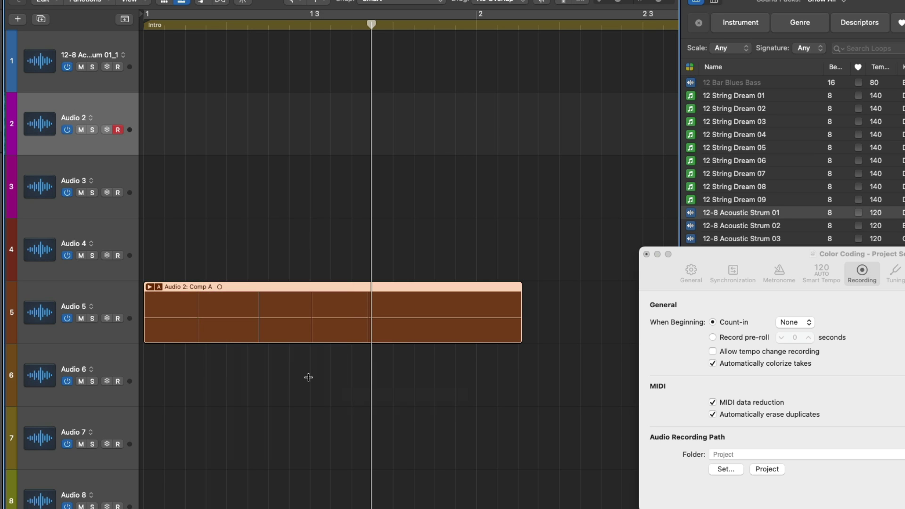
{"action": "left_click", "coordinate": [149, 287]}
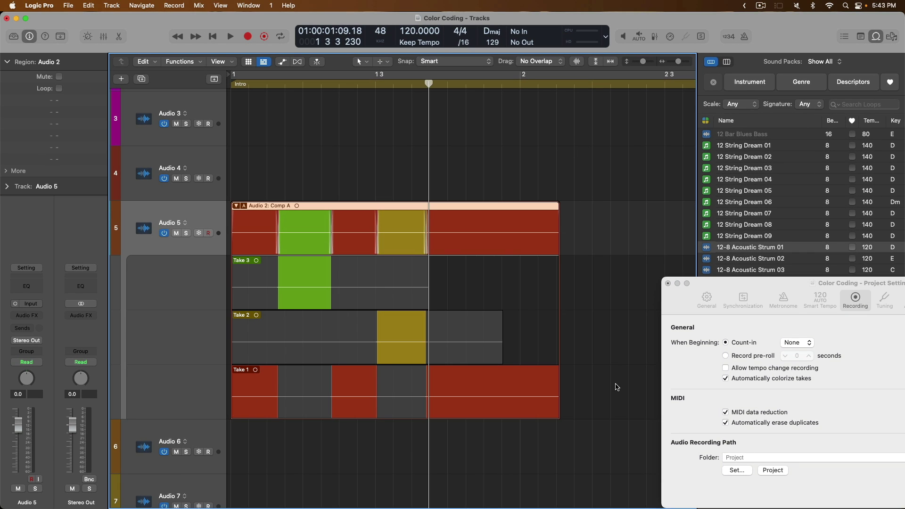
{"action": "left_click_drag", "start_coordinate": [787, 283], "coordinate": [514, 222]}
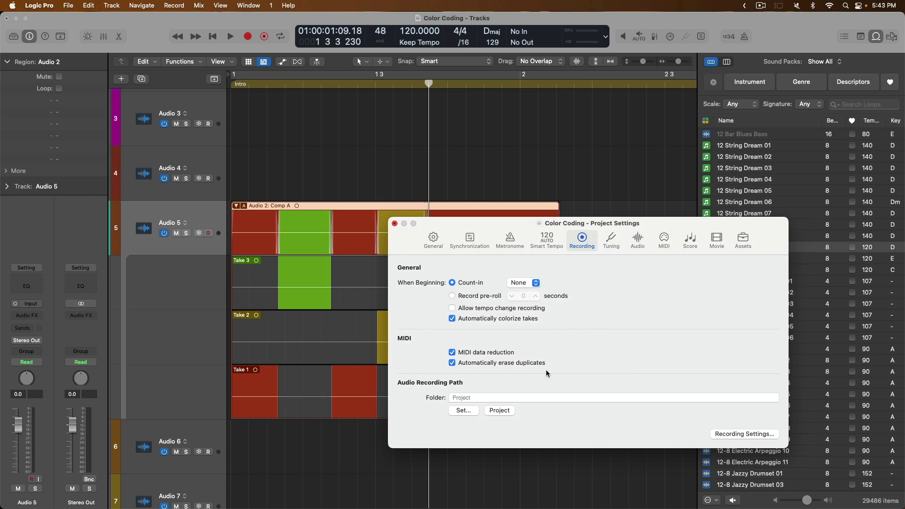
{"action": "left_click", "coordinate": [69, 5]}
{"action": "mouse_move", "coordinate": [65, 156]}
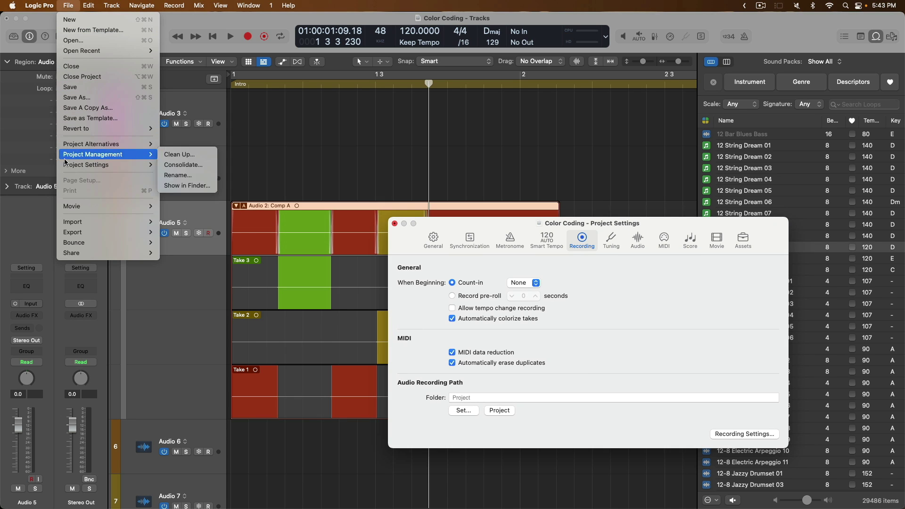
{"action": "left_click", "coordinate": [453, 224]}
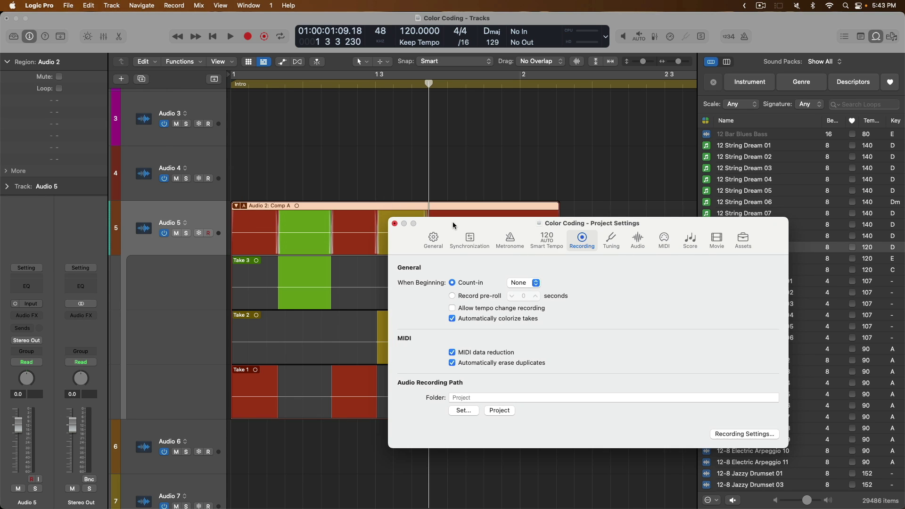